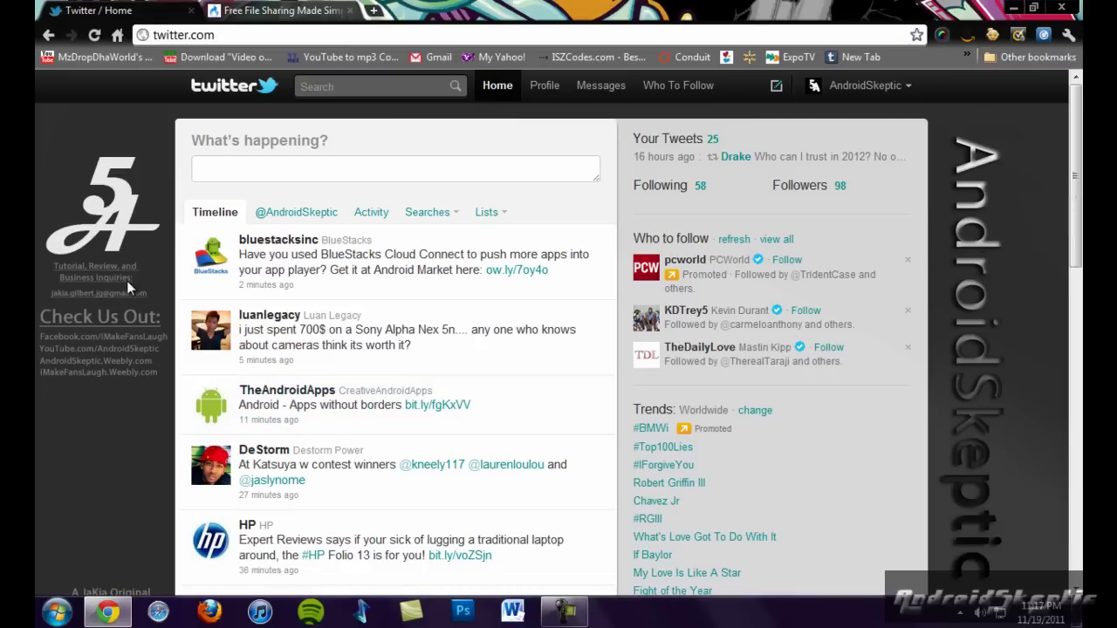
Step: Scroll the Twitter home timeline until older tweets load, then go to the profile page
{"action": "scroll", "coordinate": [270, 384], "scroll_direction": "down", "scroll_amount": 2}
{"action": "scroll", "coordinate": [275, 389], "scroll_direction": "down", "scroll_amount": 1}
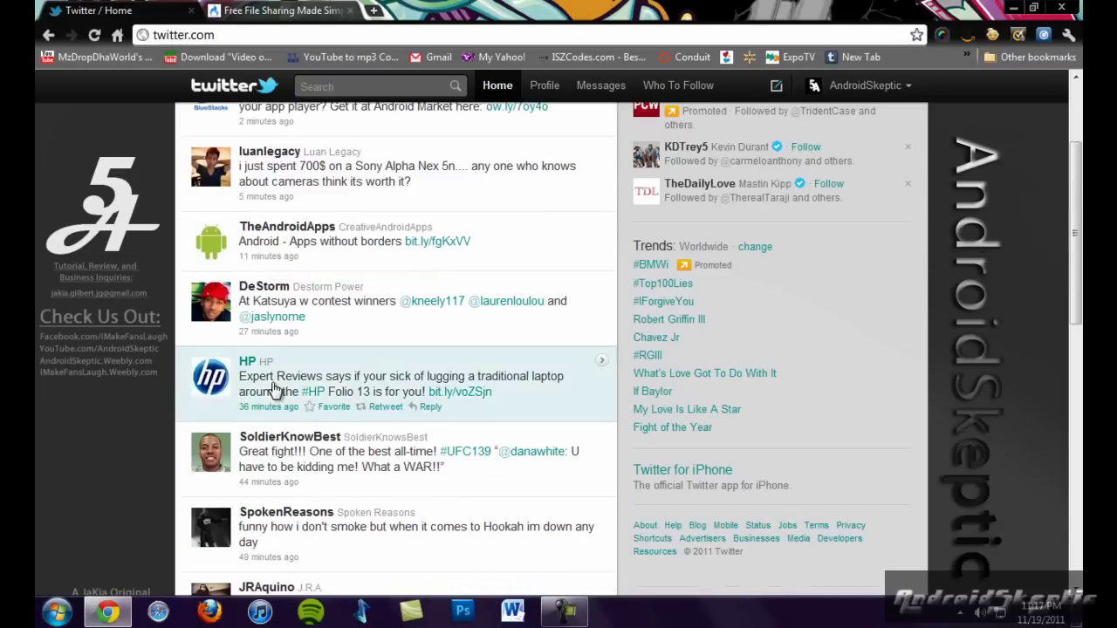
{"action": "scroll", "coordinate": [273, 389], "scroll_direction": "down", "scroll_amount": 4}
{"action": "scroll", "coordinate": [507, 519], "scroll_direction": "down", "scroll_amount": 5}
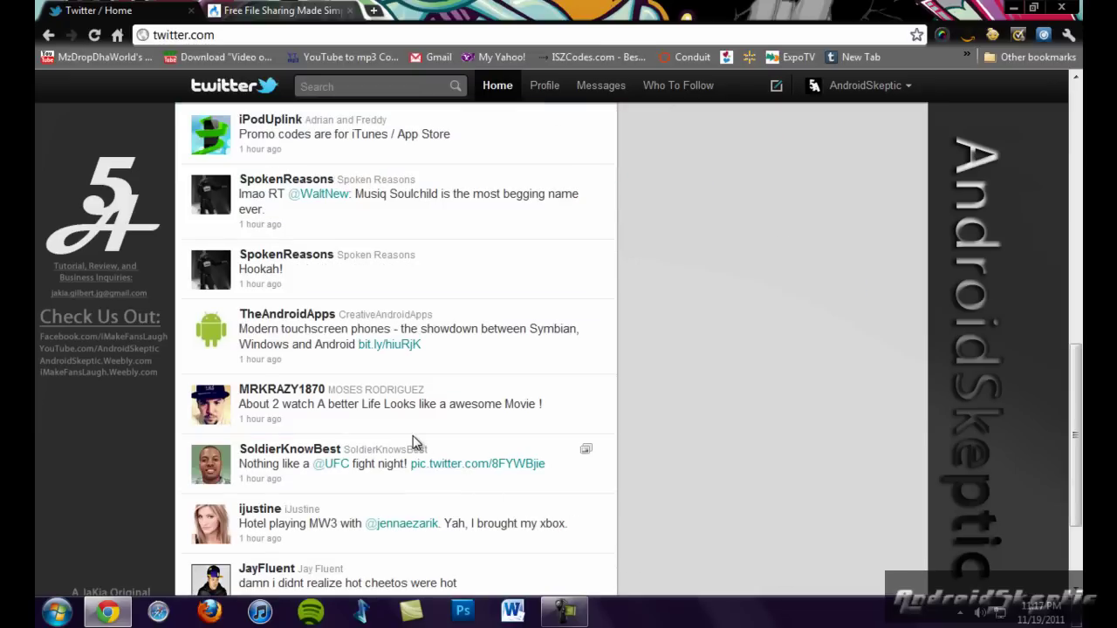
{"action": "scroll", "coordinate": [413, 438], "scroll_direction": "down", "scroll_amount": 3}
{"action": "scroll", "coordinate": [416, 444], "scroll_direction": "down", "scroll_amount": 1}
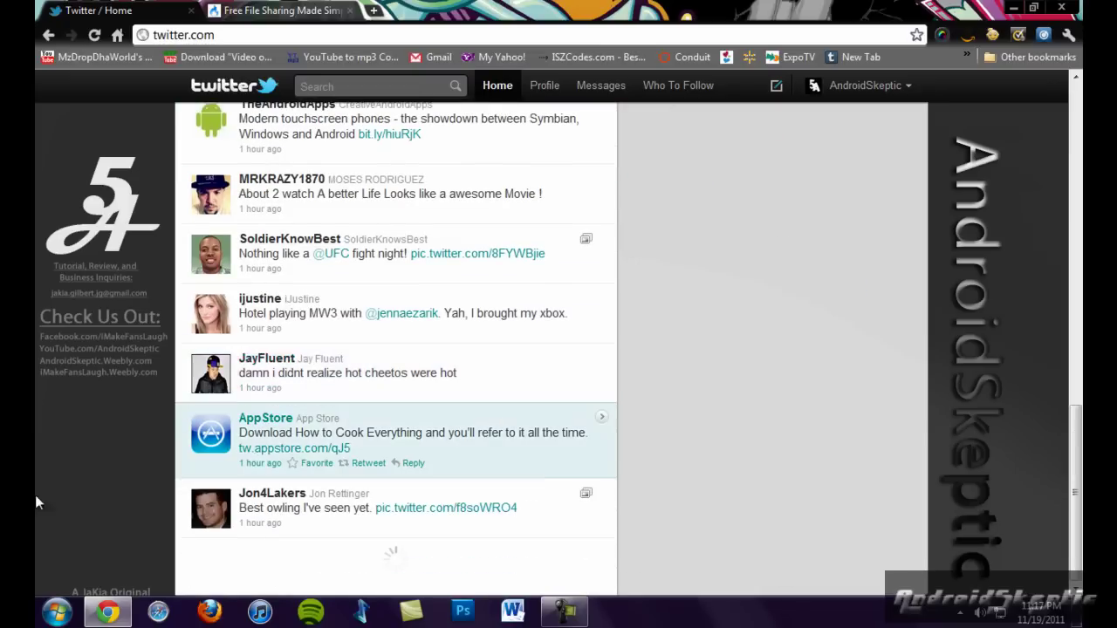
{"action": "left_click", "coordinate": [545, 85]}
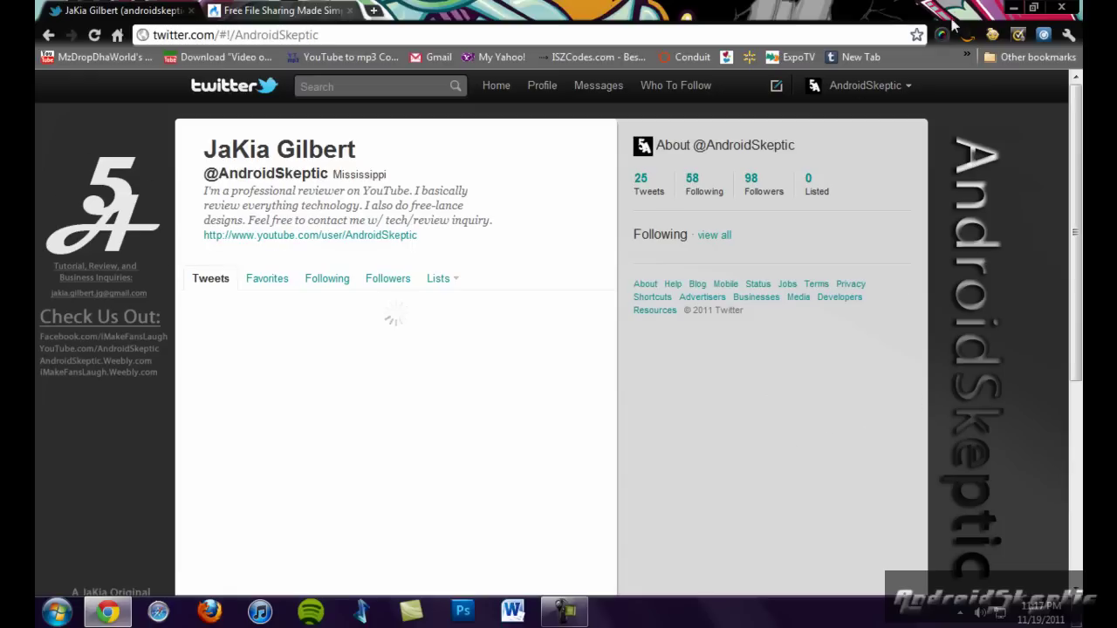
Step: Check the MediaFire tab, return to the Twitter profile, then minimize the browser to the desktop
{"action": "left_click", "coordinate": [1014, 7]}
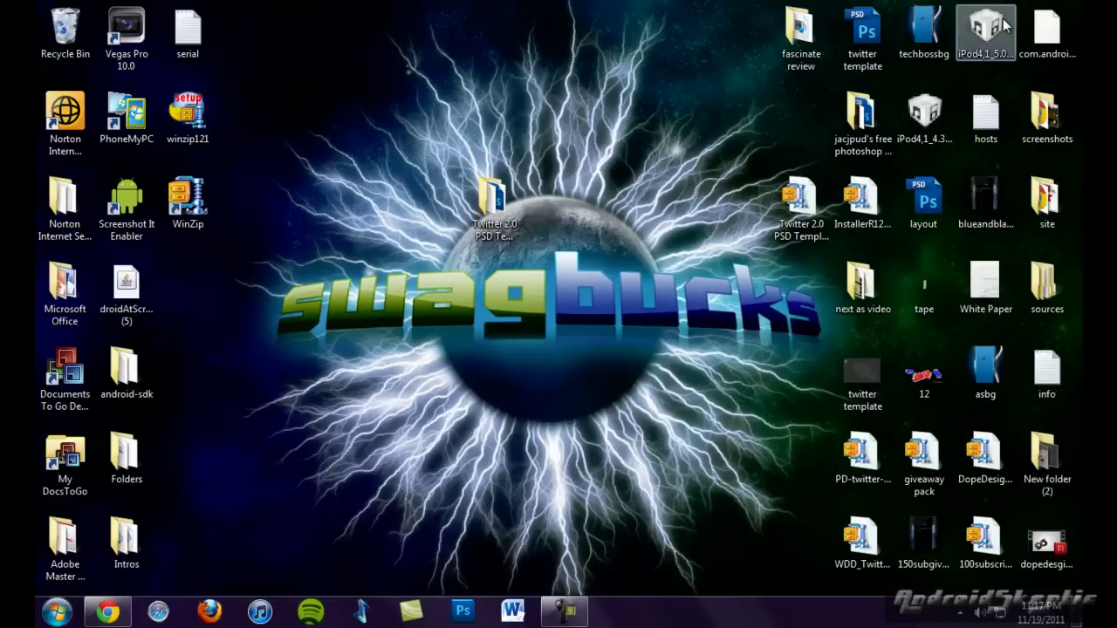
{"action": "left_click", "coordinate": [108, 611]}
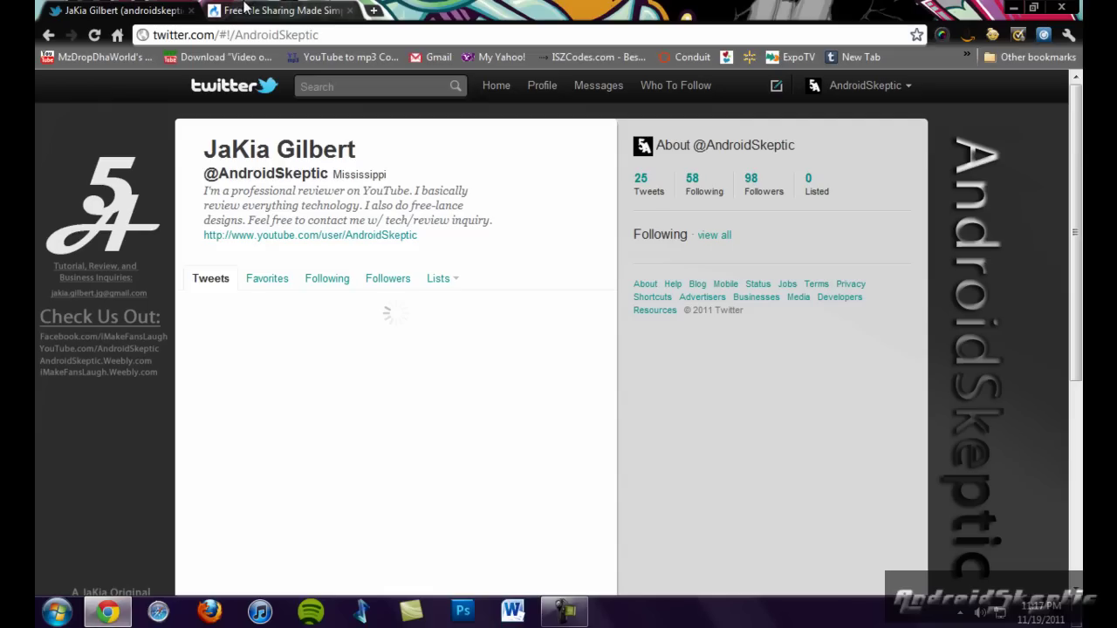
{"action": "left_click", "coordinate": [247, 10]}
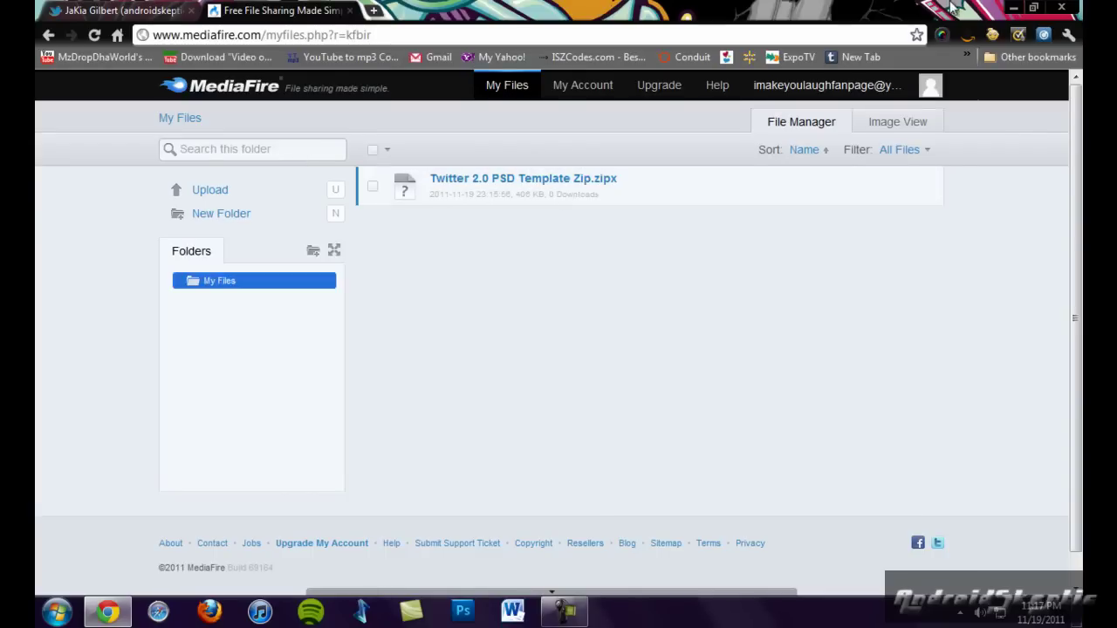
{"action": "left_click", "coordinate": [175, 9]}
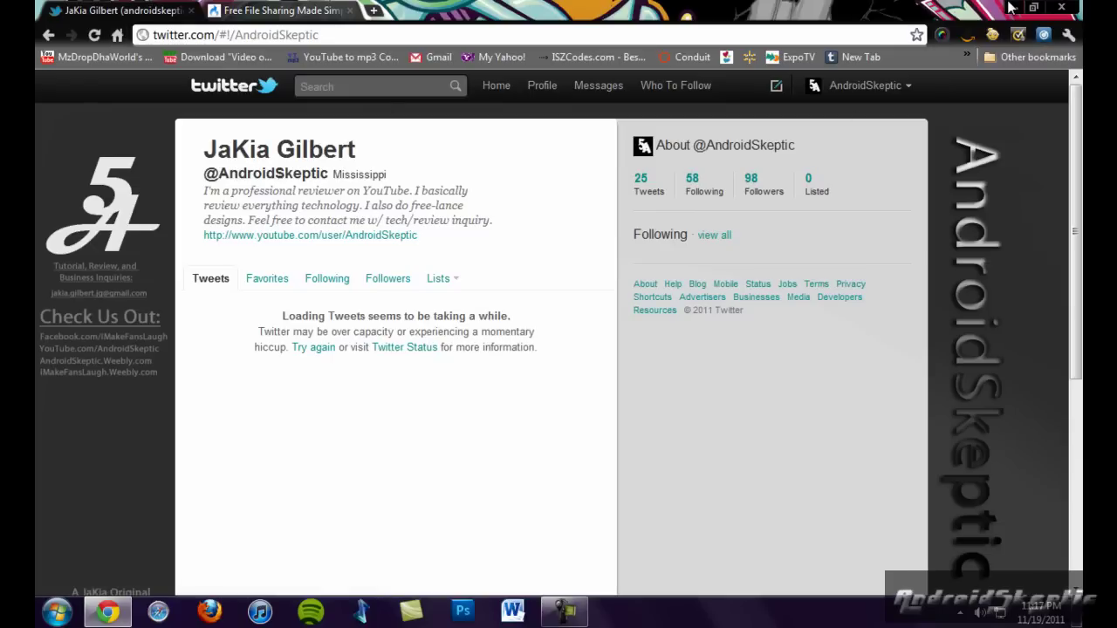
{"action": "left_click", "coordinate": [1008, 7]}
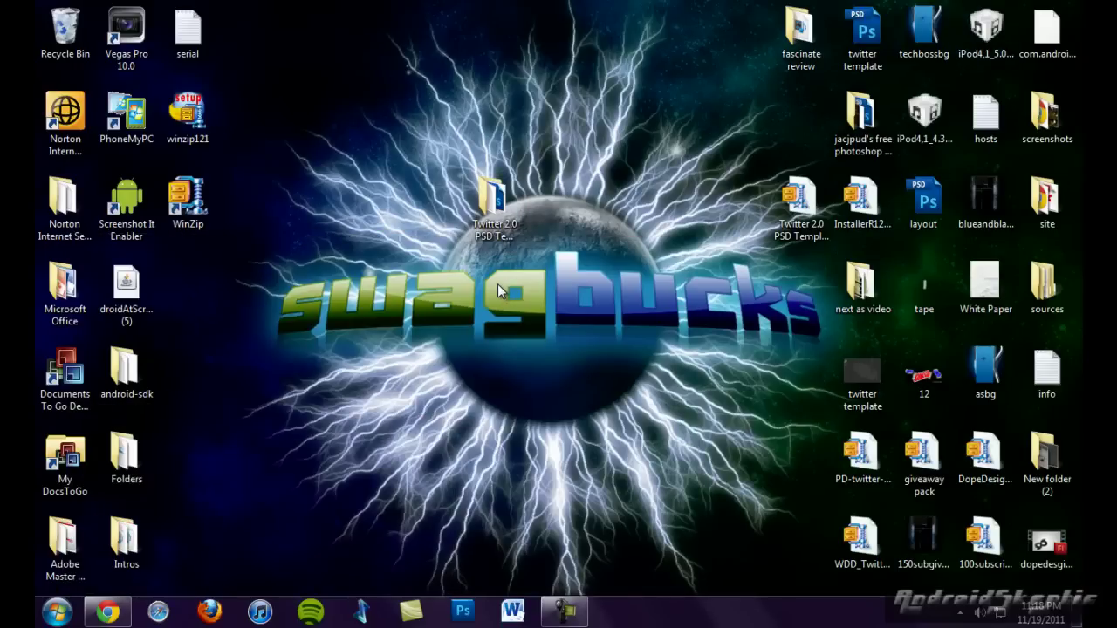
Step: Open the Twitter 2.0 PSD Template folder and open REAM ME FIRST! in Notepad
{"action": "key", "text": "Return"}
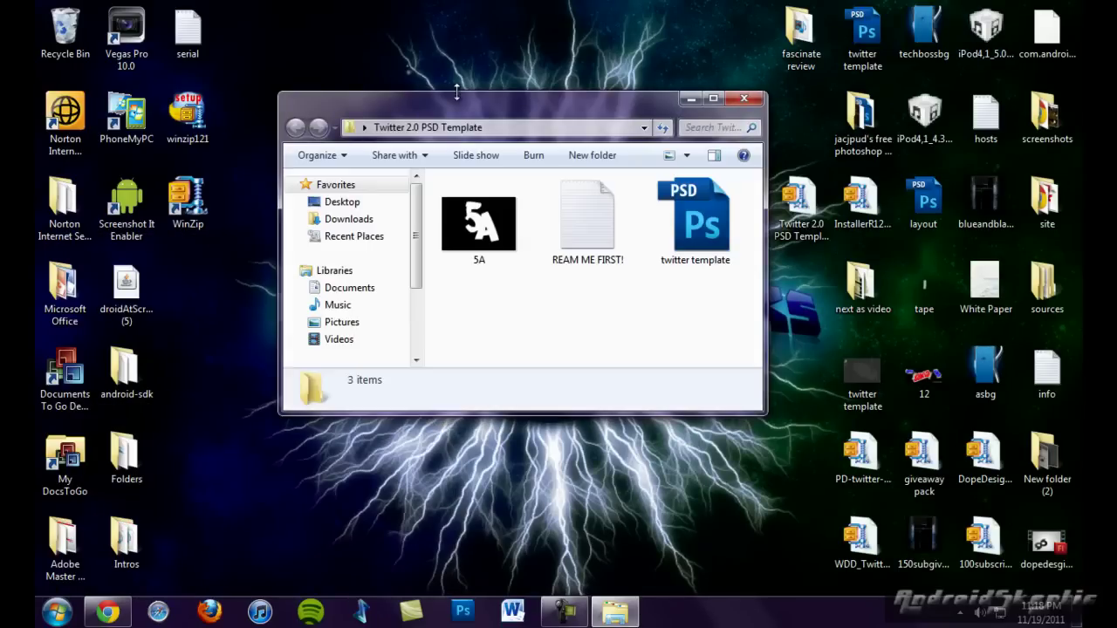
{"action": "left_click_drag", "start_coordinate": [500, 4], "coordinate": [500, 3]}
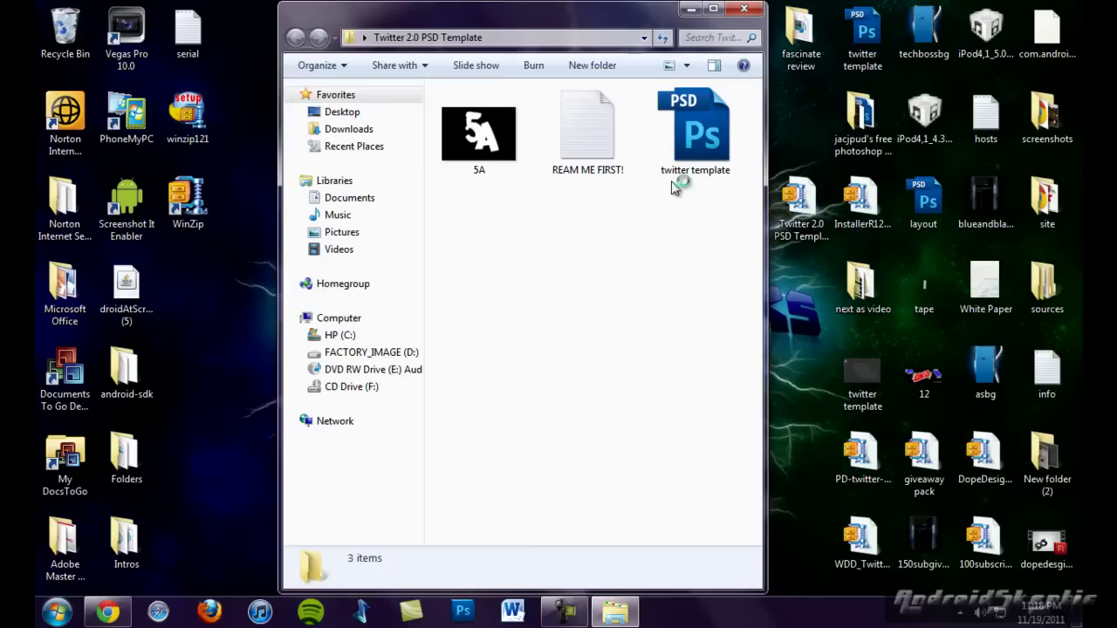
{"action": "left_click", "coordinate": [555, 170]}
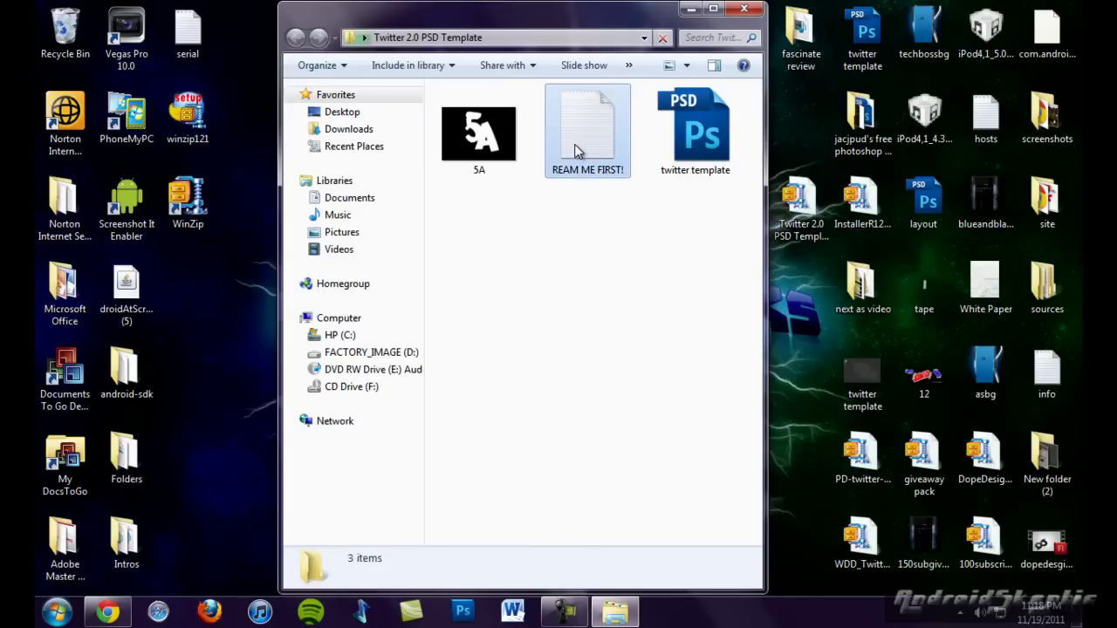
{"action": "double_click", "coordinate": [555, 172]}
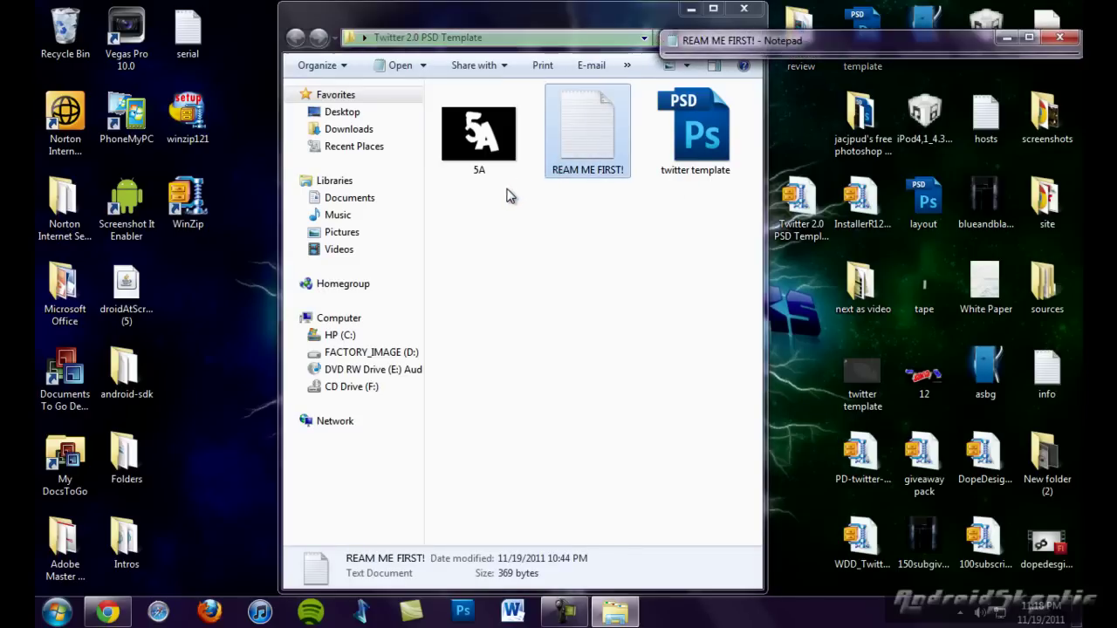
Step: Read the readme notes, highlighting the intro and YouTube link, then close Notepad
{"action": "mouse_move", "coordinate": [688, 49]}
{"action": "left_mouse_down"}
{"action": "mouse_move", "coordinate": [663, 2]}
{"action": "mouse_move", "coordinate": [383, 11]}
{"action": "left_mouse_up"}
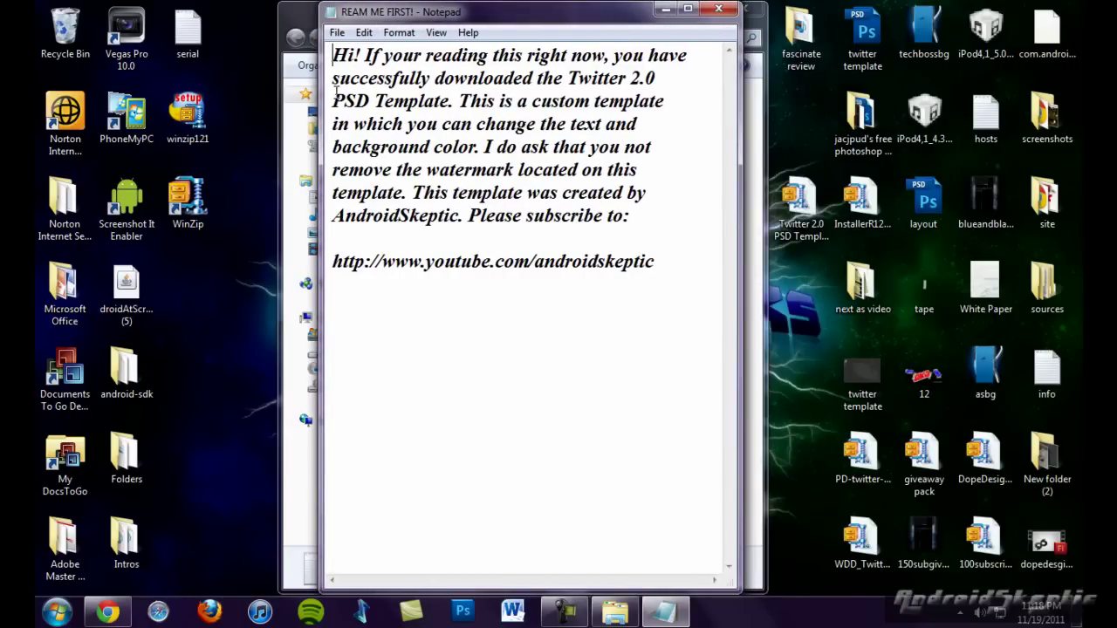
{"action": "mouse_move", "coordinate": [333, 55]}
{"action": "left_mouse_down"}
{"action": "mouse_move", "coordinate": [655, 29]}
{"action": "mouse_move", "coordinate": [666, 85]}
{"action": "mouse_move", "coordinate": [646, 216]}
{"action": "left_mouse_up"}
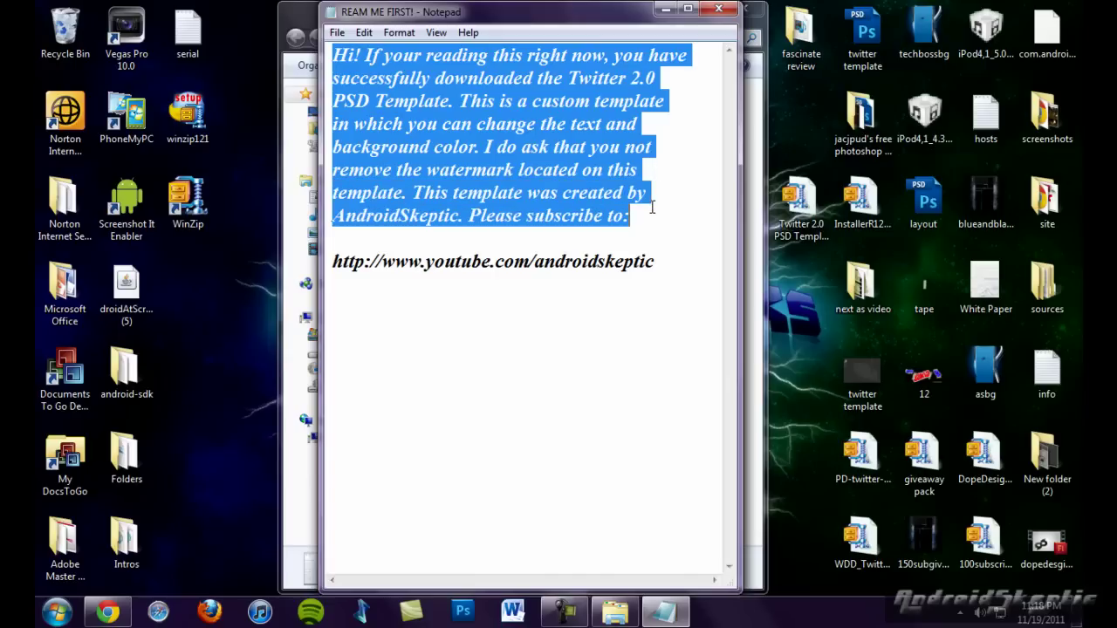
{"action": "left_click", "coordinate": [410, 266]}
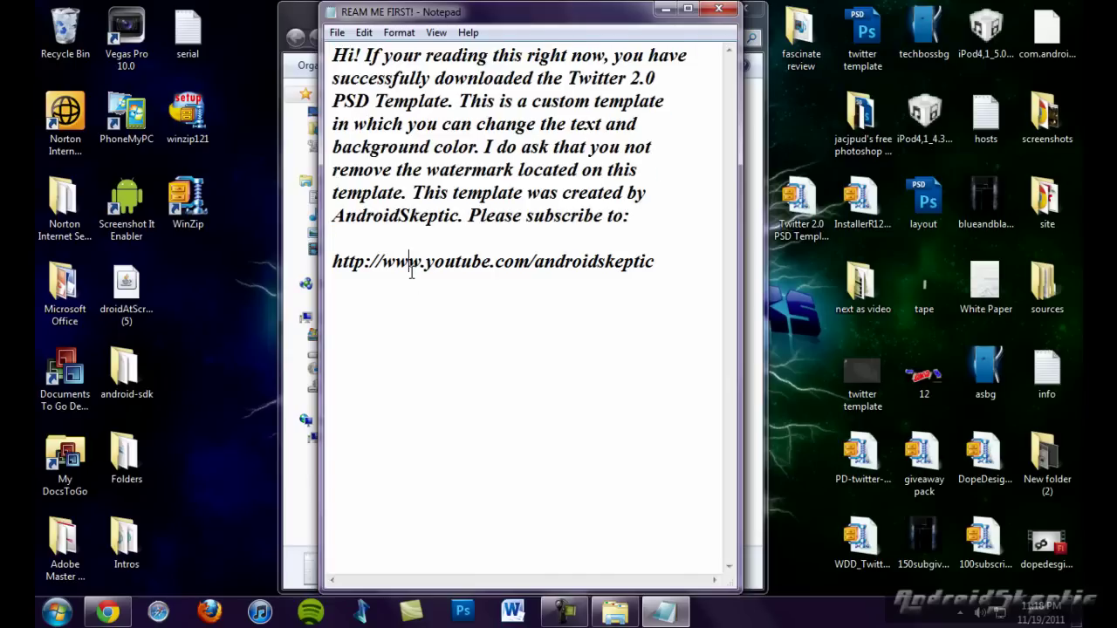
{"action": "double_click", "coordinate": [411, 266]}
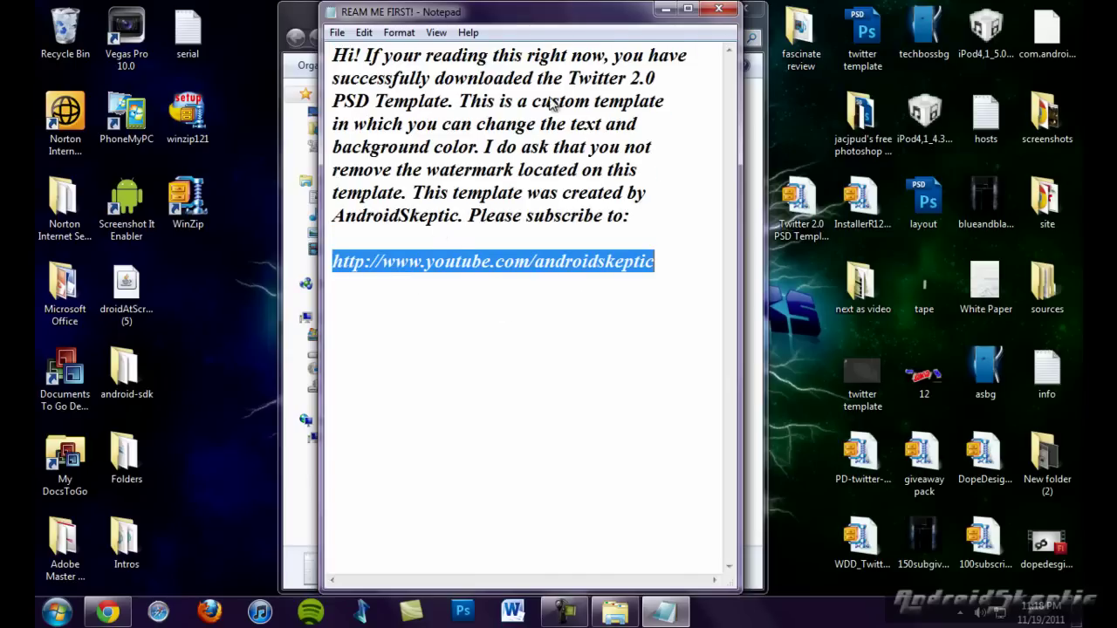
{"action": "left_click", "coordinate": [719, 11]}
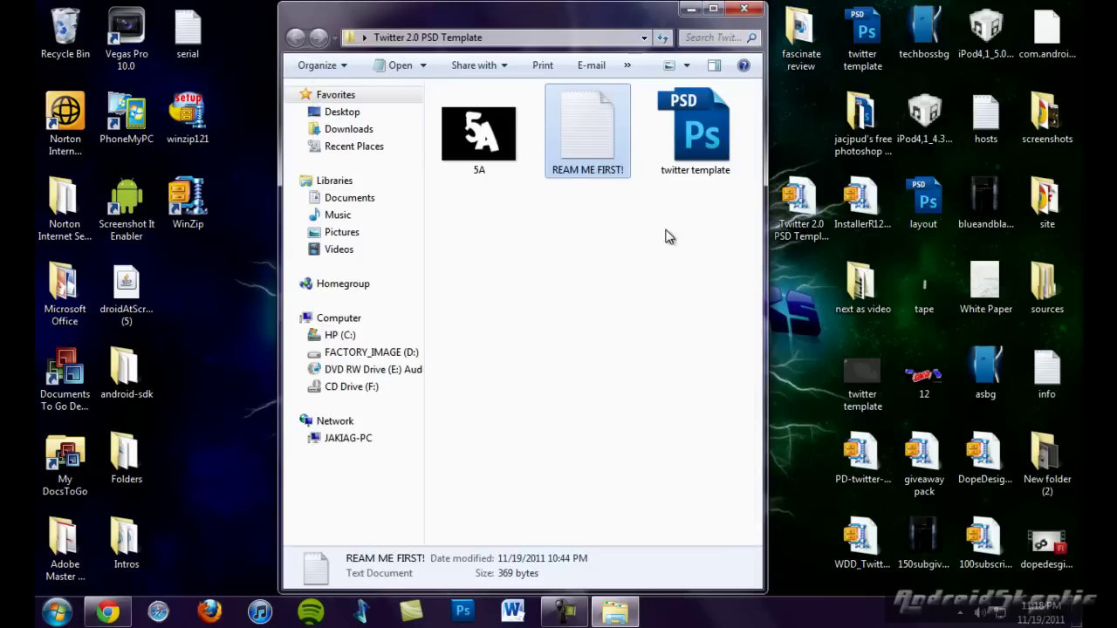
{"action": "right_click", "coordinate": [468, 153]}
{"action": "left_click", "coordinate": [527, 157]}
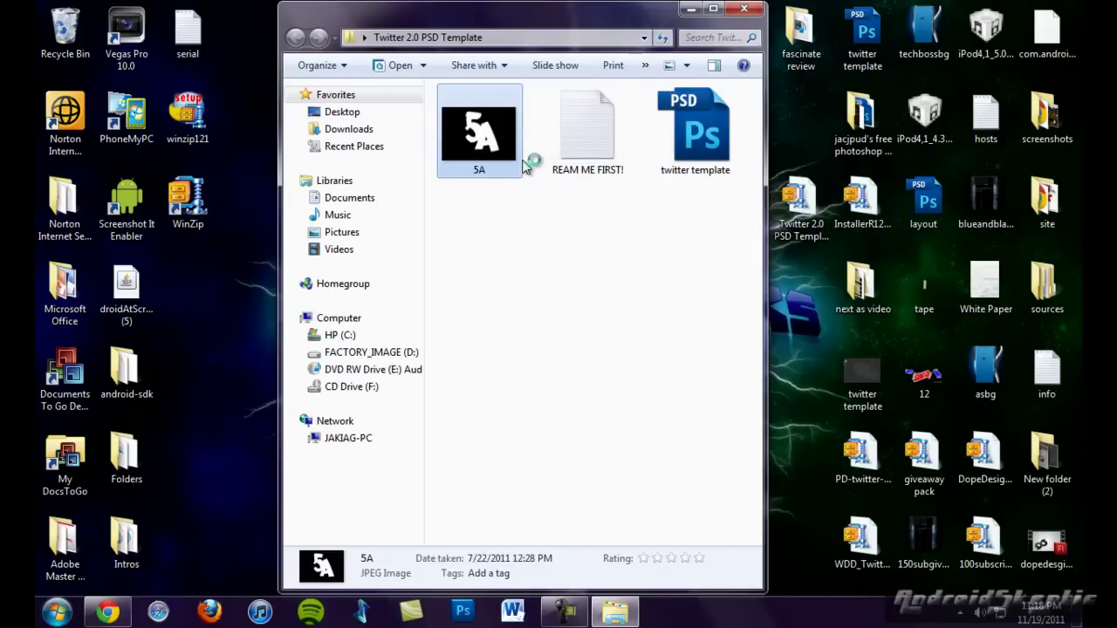
{"action": "double_click", "coordinate": [448, 175]}
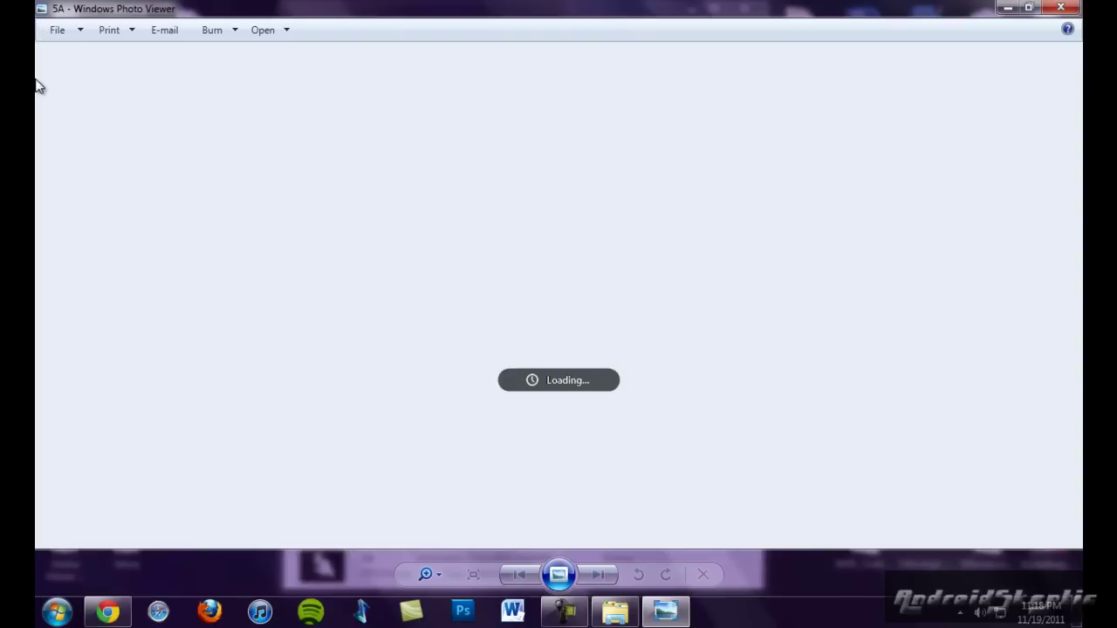
{"action": "left_click", "coordinate": [1060, 8]}
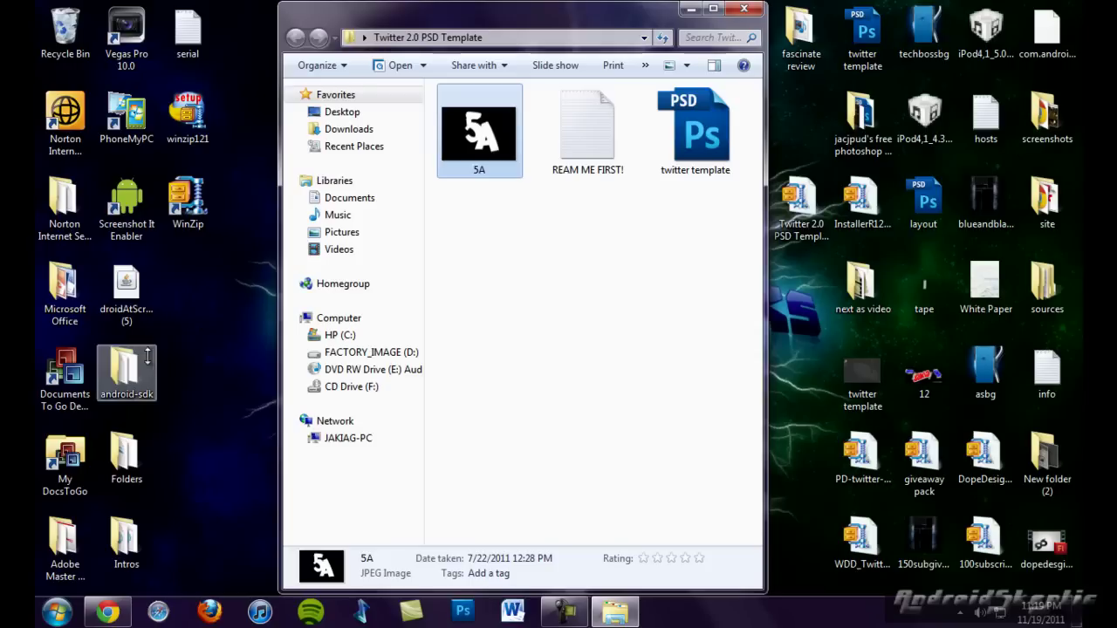
Step: Close the template folder window and bring back the browser on the MediaFire tab
{"action": "left_click", "coordinate": [657, 516]}
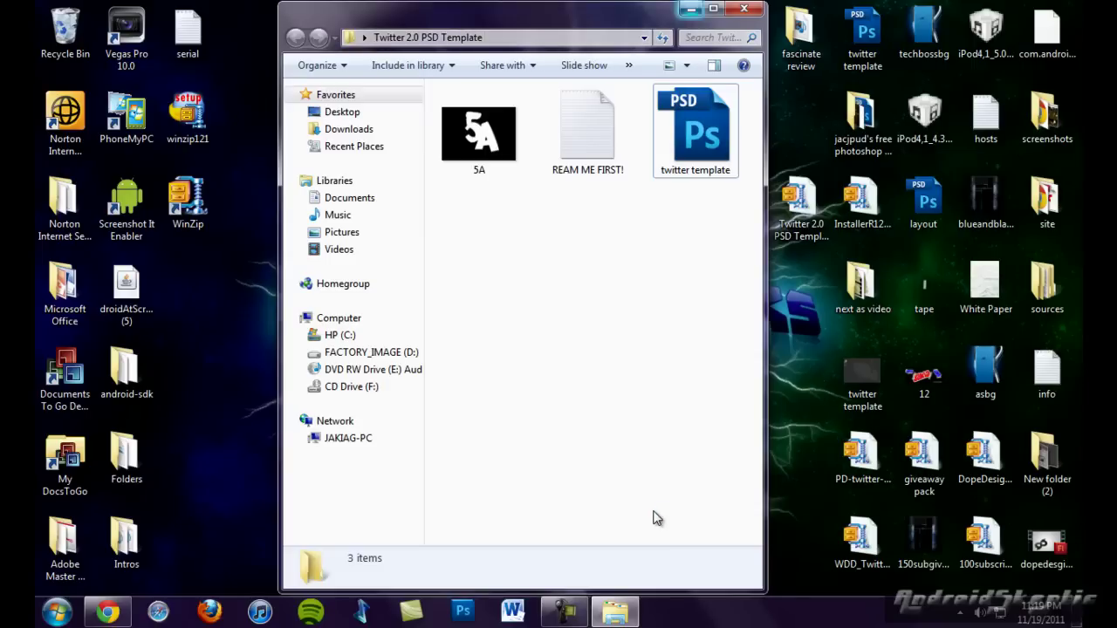
{"action": "key", "text": "alt+F4"}
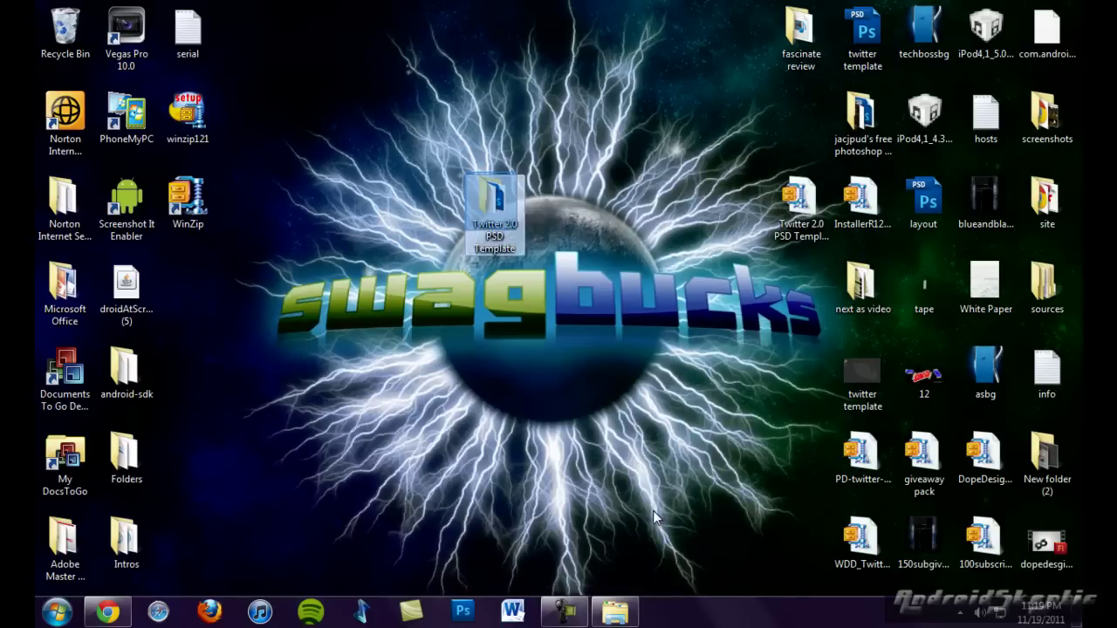
{"action": "key", "text": "alt+Tab"}
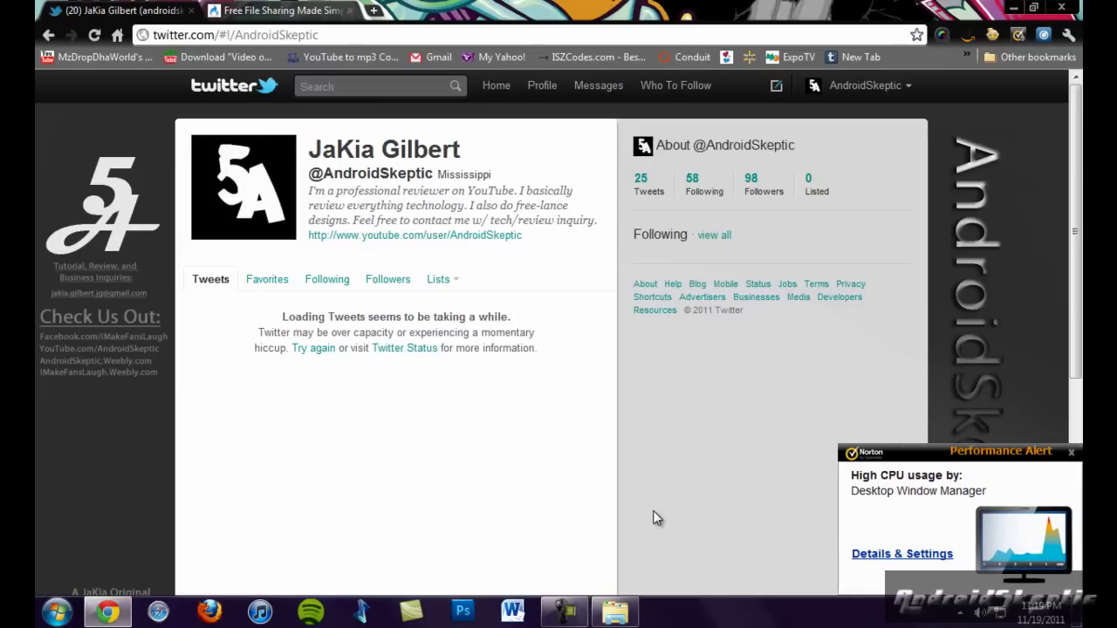
{"action": "key", "text": "ctrl+Tab"}
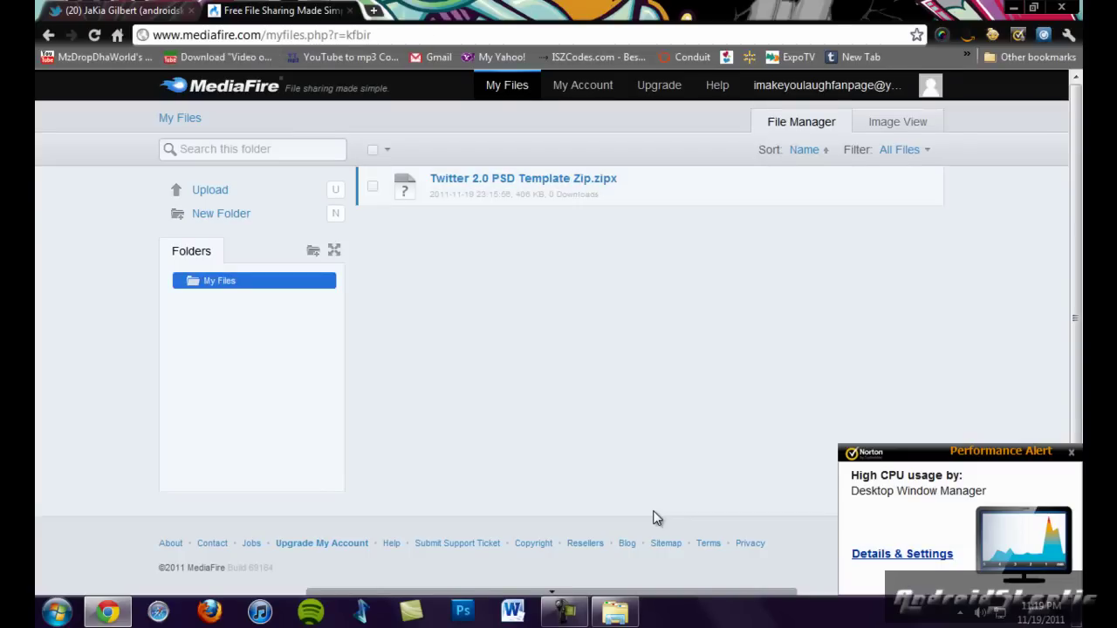
Step: Restore the browser window and switch back to the Twitter profile tab
{"action": "key", "text": "super+d"}
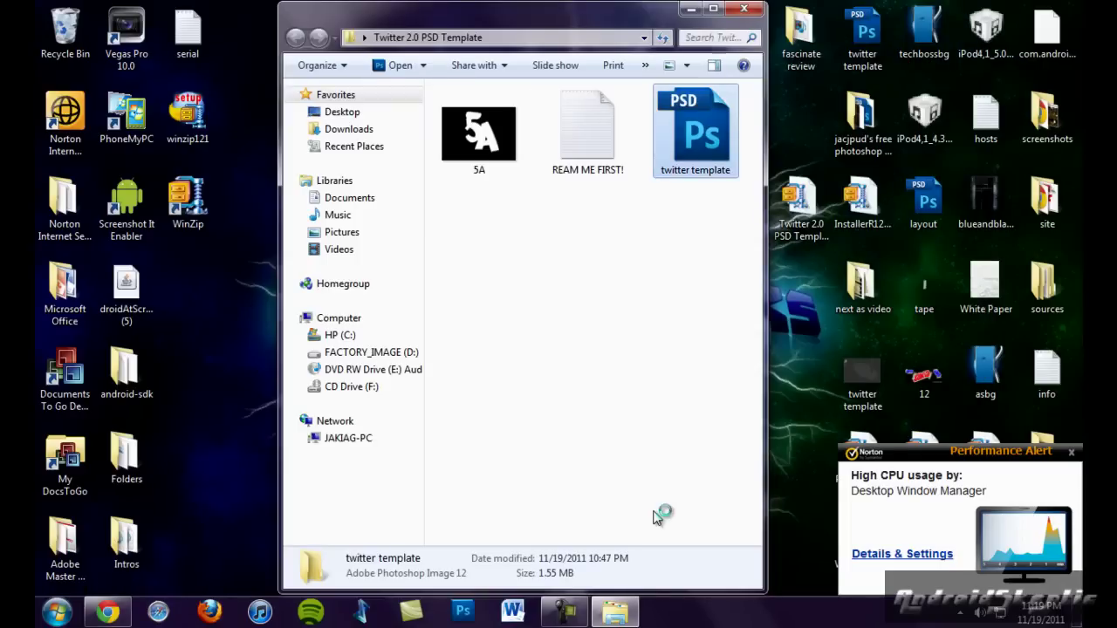
{"action": "key", "text": "super+d"}
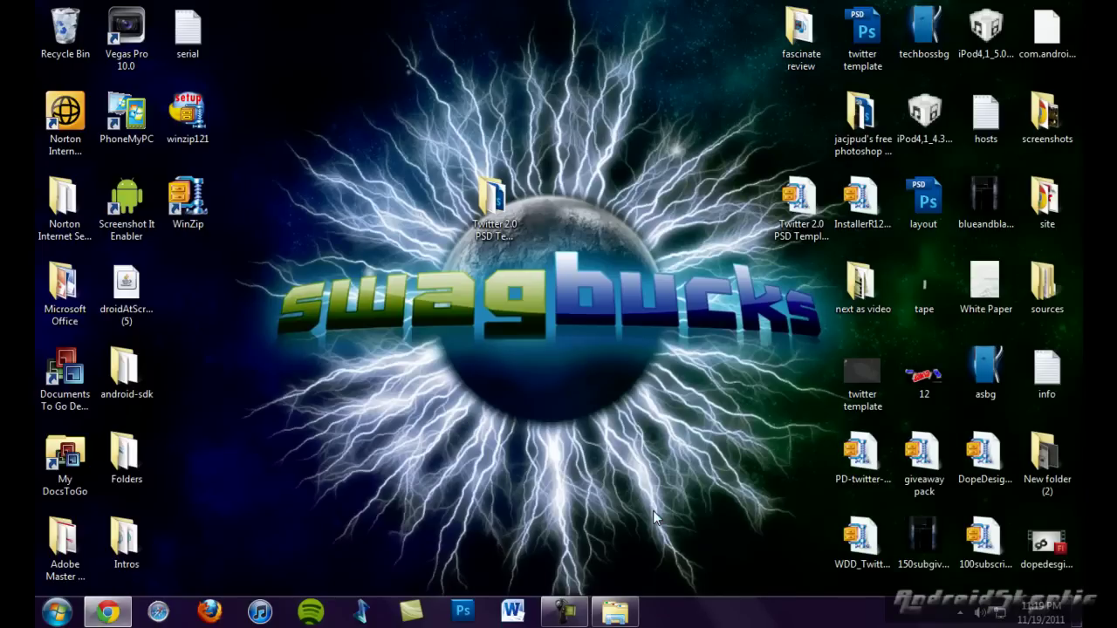
{"action": "key", "text": "super+t"}
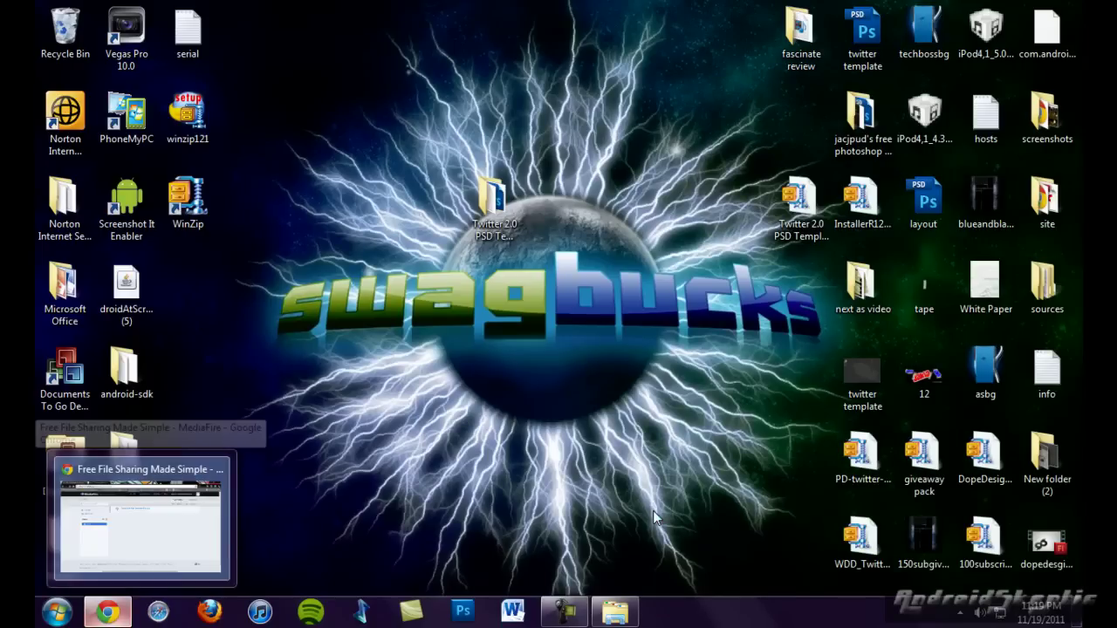
{"action": "key", "text": "Return"}
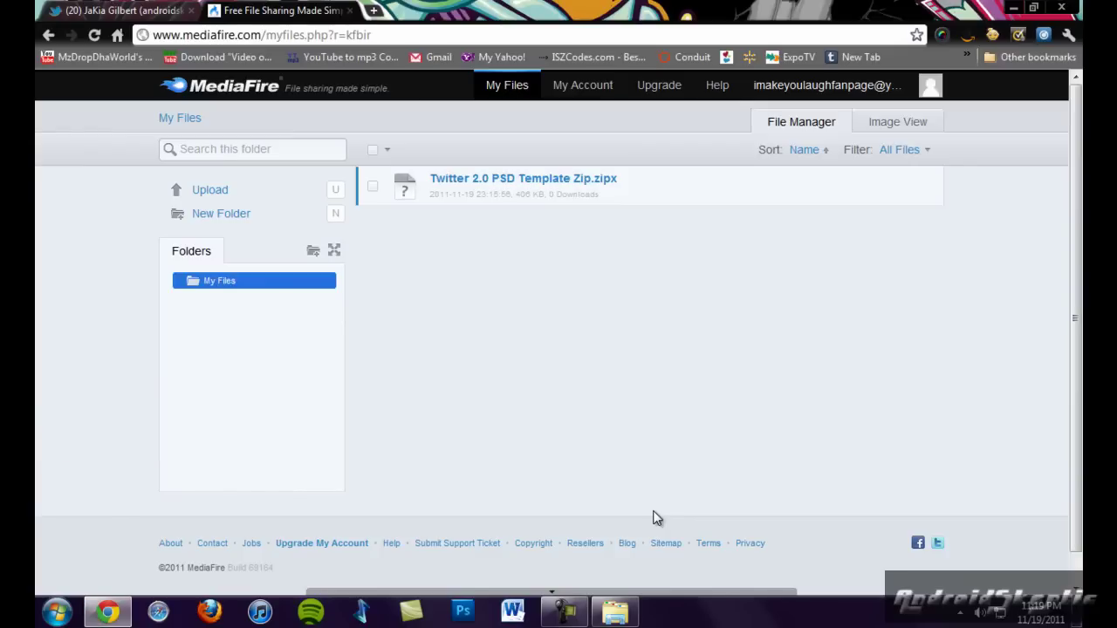
{"action": "key", "text": "ctrl+shift+Tab"}
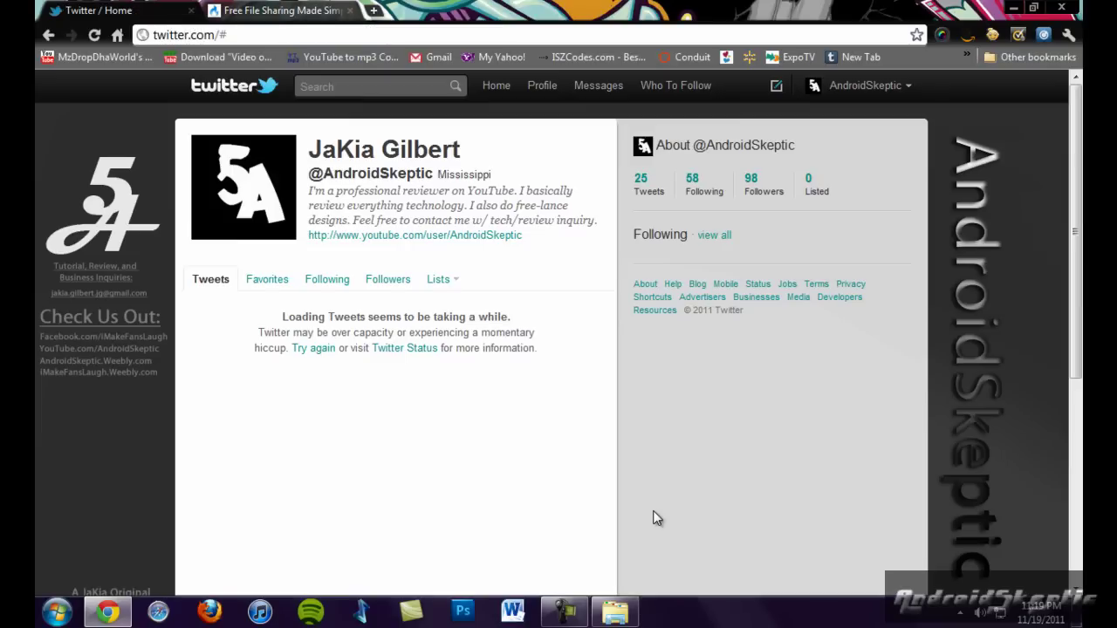
Step: Minimise Chrome to reach twitter template.psd open in Photoshop
{"action": "key", "text": "super+d"}
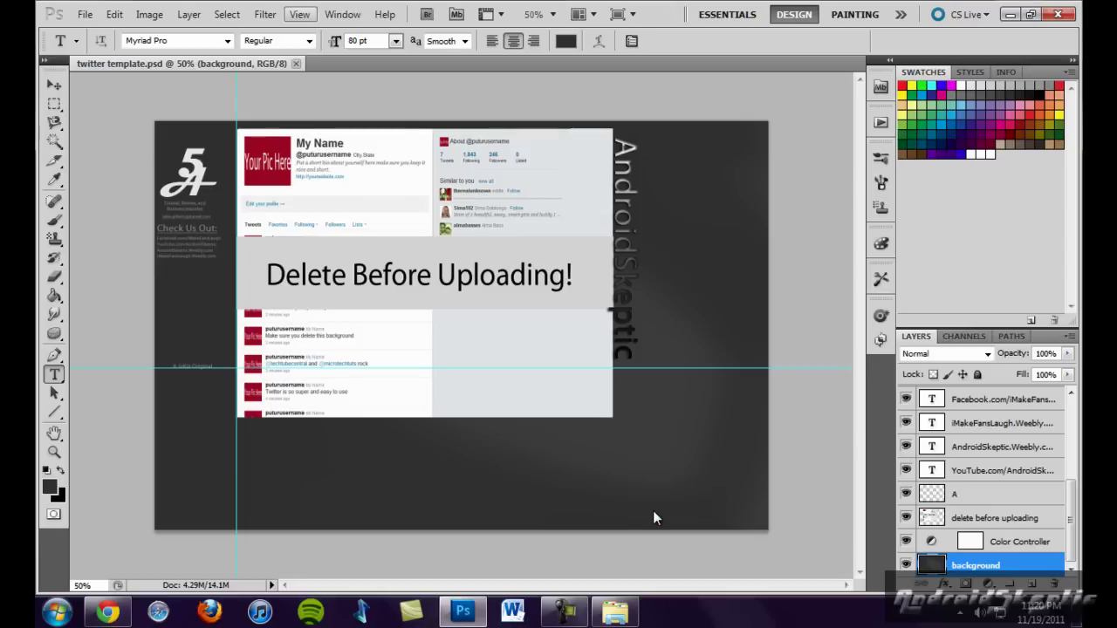
Step: Fit the template canvas on screen and select the 'delete before uploading' layer
{"action": "left_click", "coordinate": [300, 14]}
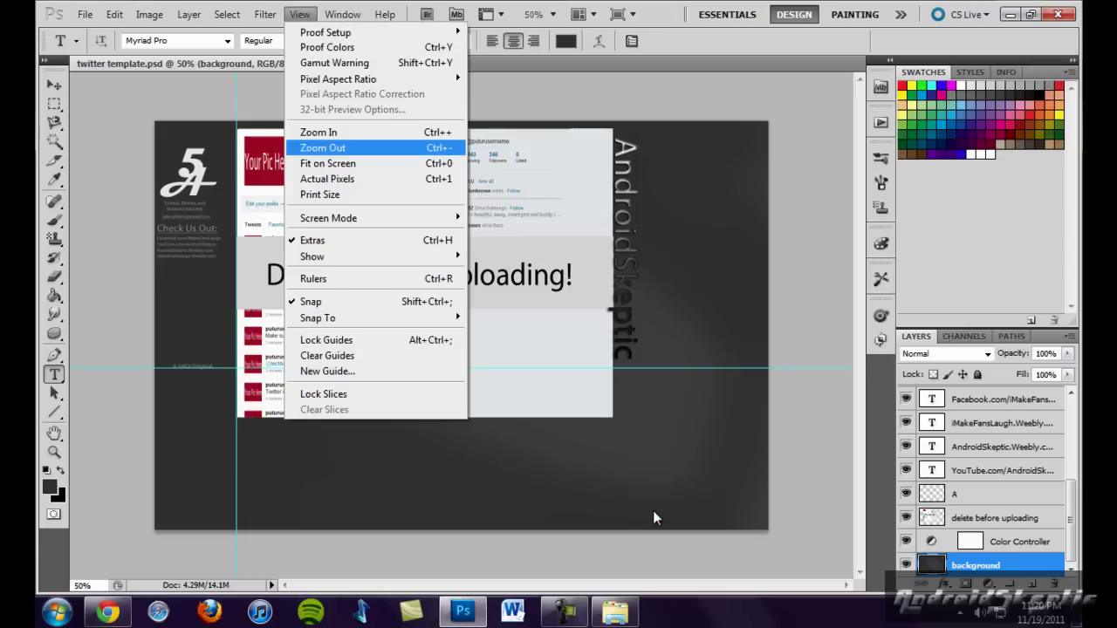
{"action": "key", "text": "Up"}
{"action": "key", "text": "Up"}
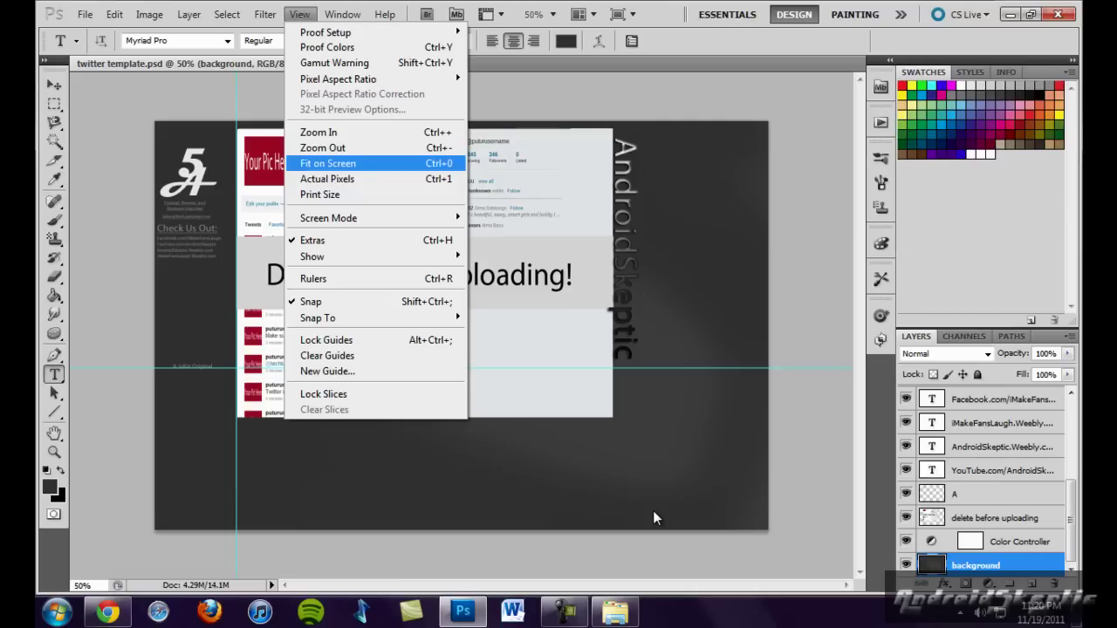
{"action": "key", "text": "Up"}
{"action": "key", "text": "Down"}
{"action": "key", "text": "Return"}
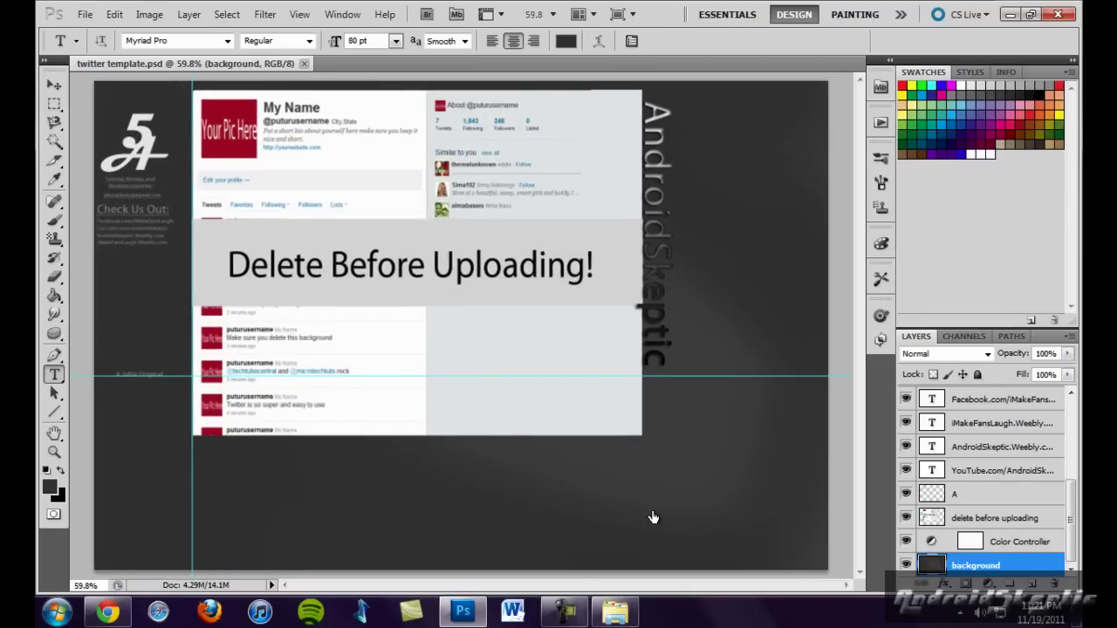
{"action": "key", "text": "alt+bracketright"}
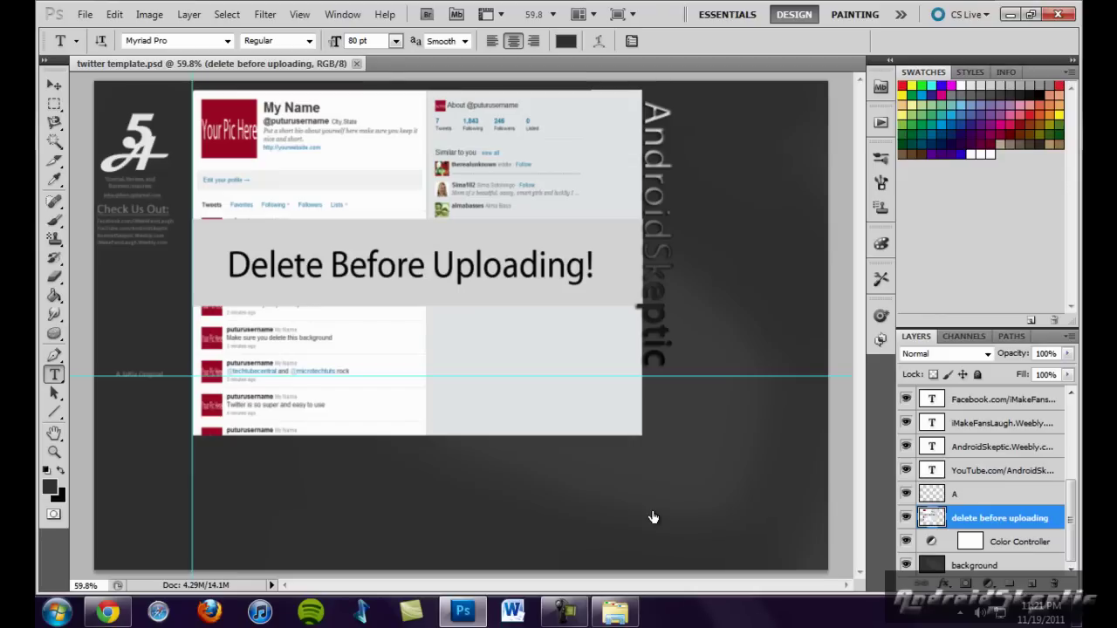
Step: Select the vertical AndroidSkeptic text layer, entering and leaving text edit without changes
{"action": "key", "text": "alt+bracketright"}
{"action": "key", "text": "alt+bracketright"}
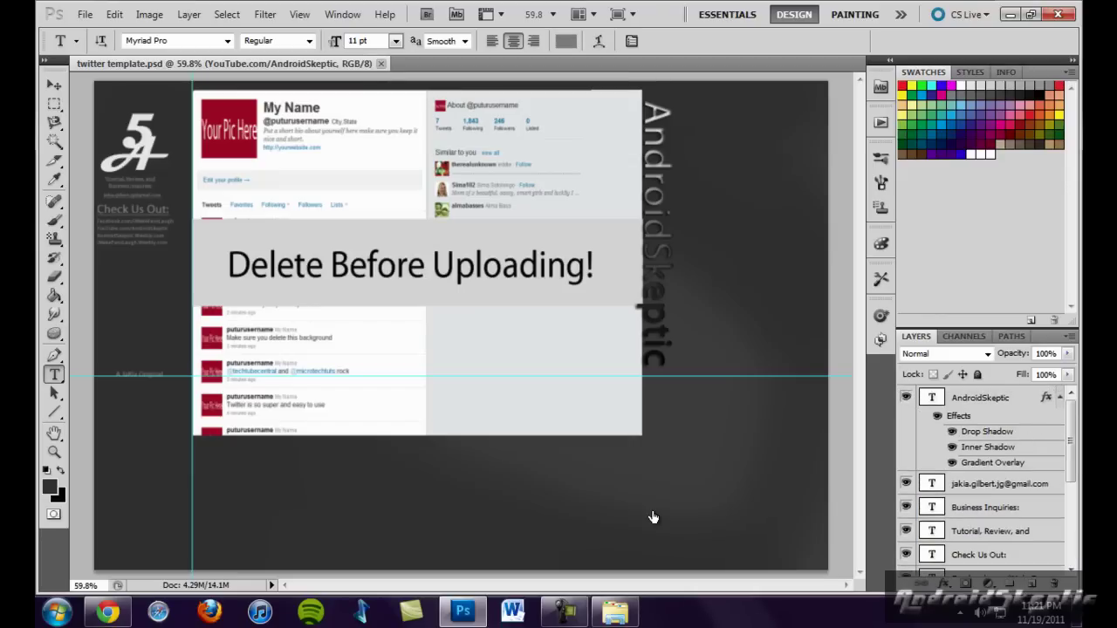
{"action": "key", "text": "alt+bracketright"}
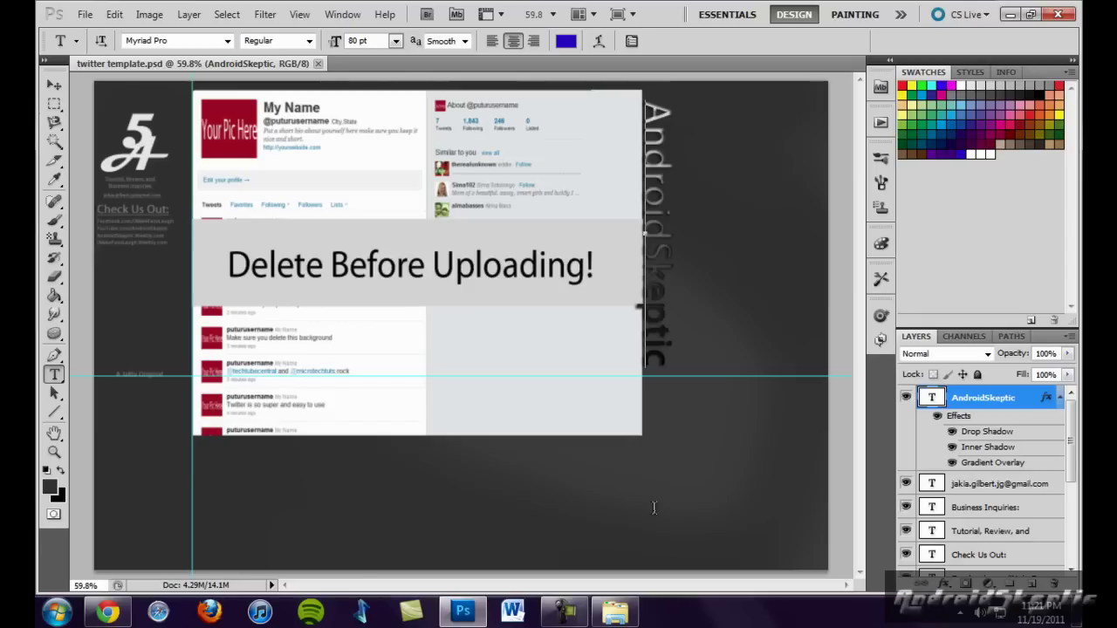
{"action": "key", "text": "Return"}
{"action": "key", "text": "shift+Up"}
{"action": "key", "text": "shift+Up"}
{"action": "key", "text": "shift+Up"}
{"action": "key", "text": "shift+Up"}
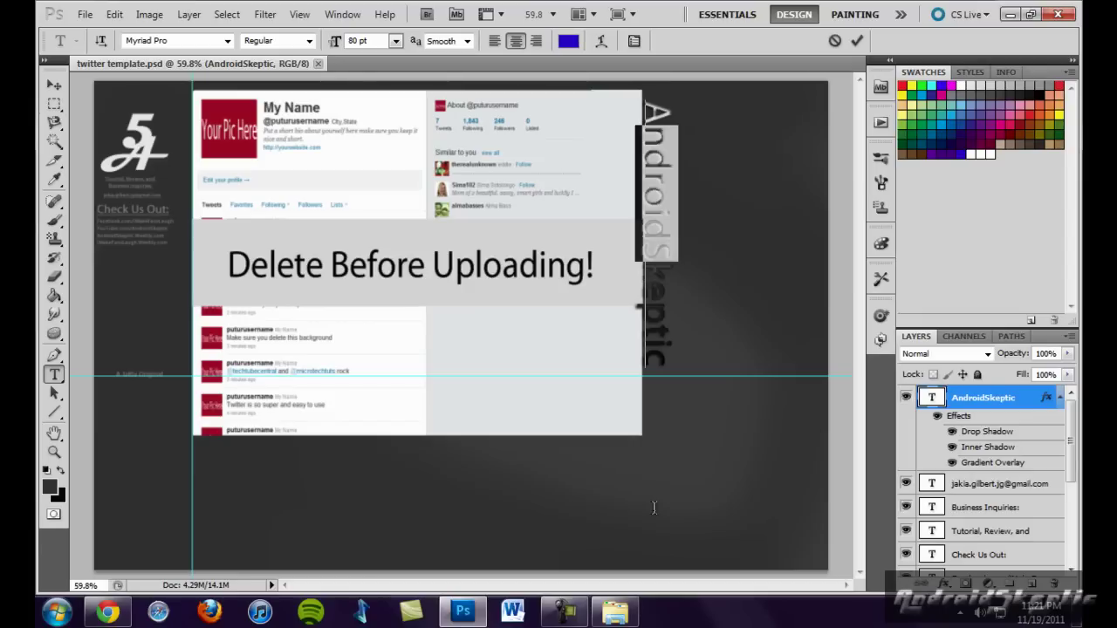
{"action": "key", "text": "Down"}
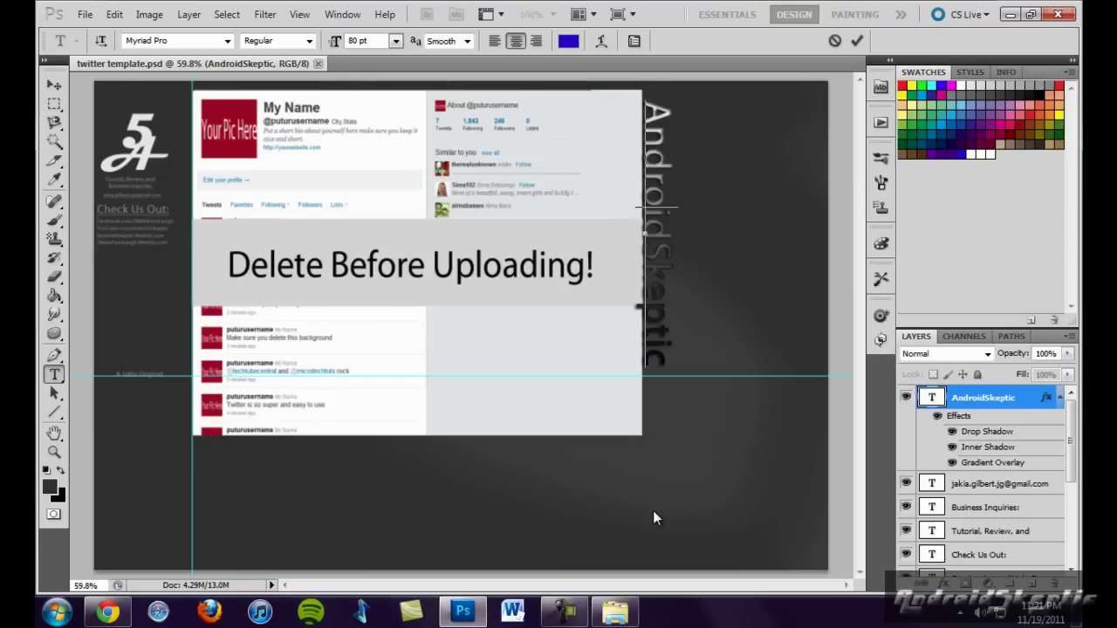
{"action": "key", "text": "ctrl+Return"}
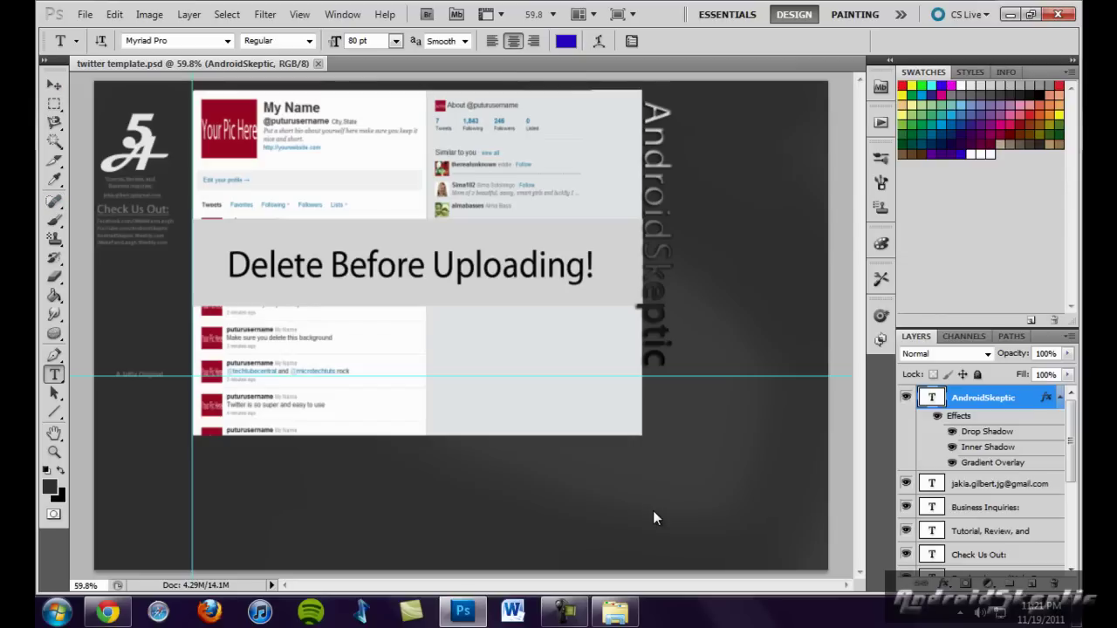
{"action": "key", "text": "alt+w"}
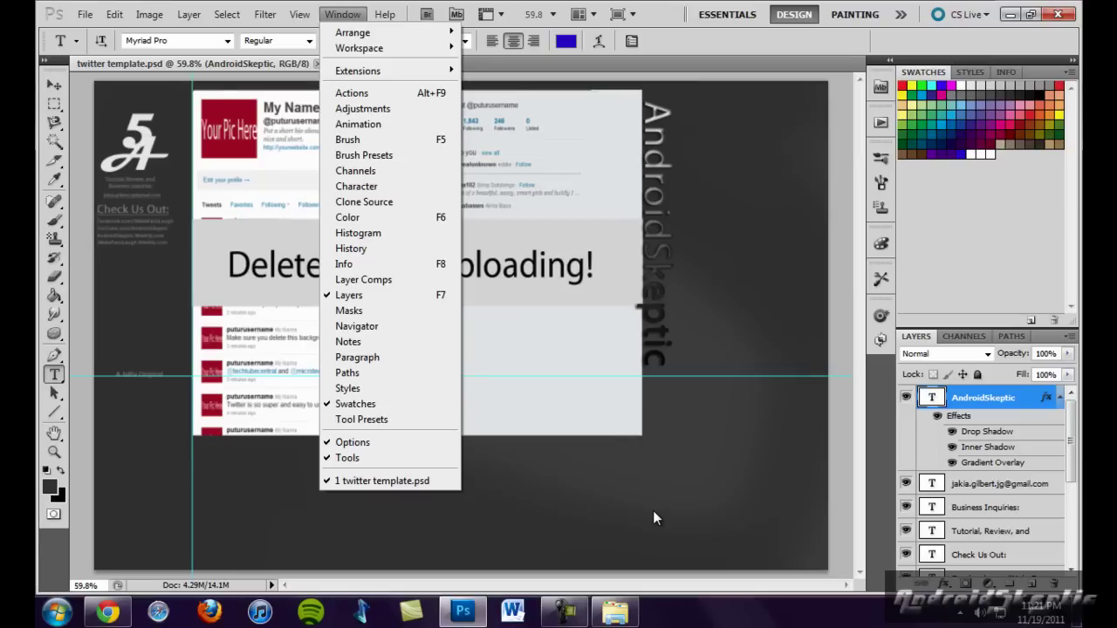
Step: Zoom in twice and scroll around the canvas to inspect the template
{"action": "key", "text": "Escape"}
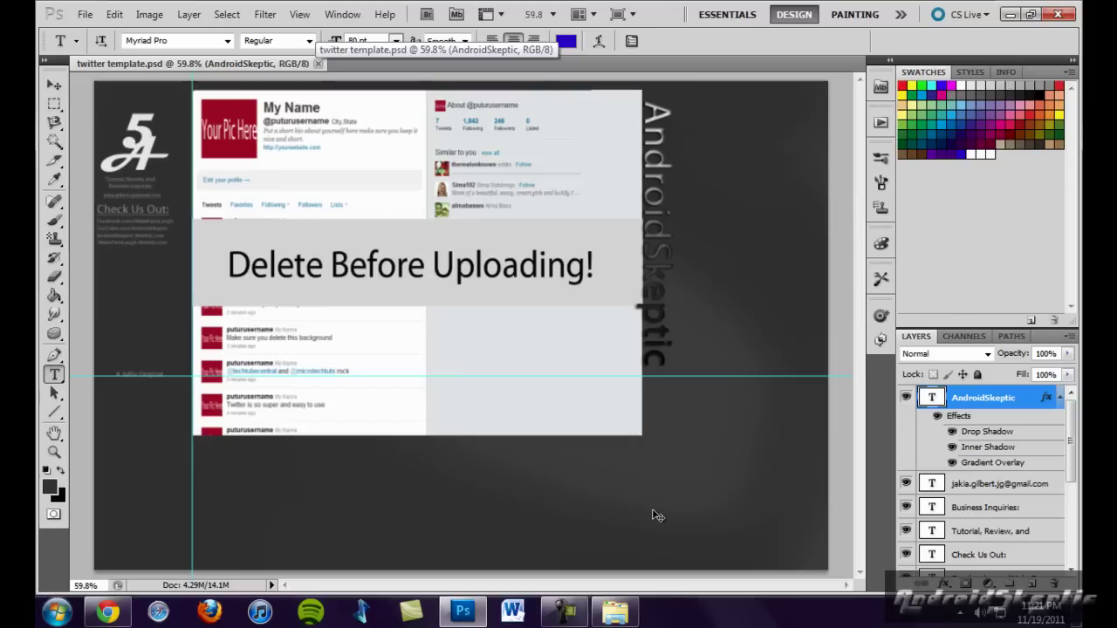
{"action": "key", "text": "ctrl+plus"}
{"action": "key", "text": "ctrl+plus"}
{"action": "key", "text": "ctrl+plus"}
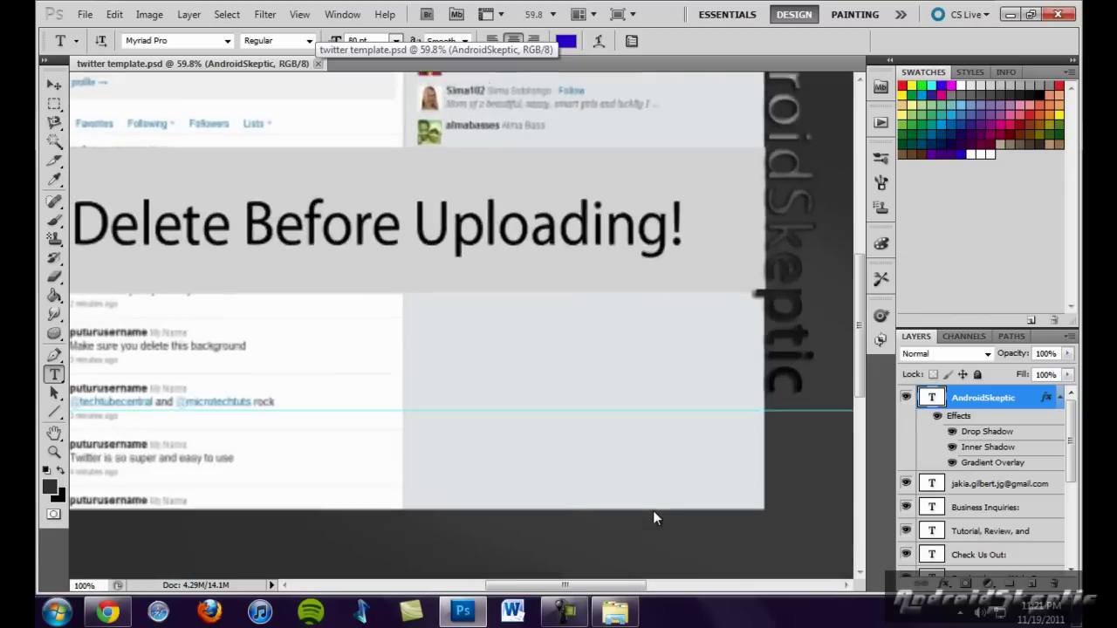
{"action": "key", "text": "ctrl+plus"}
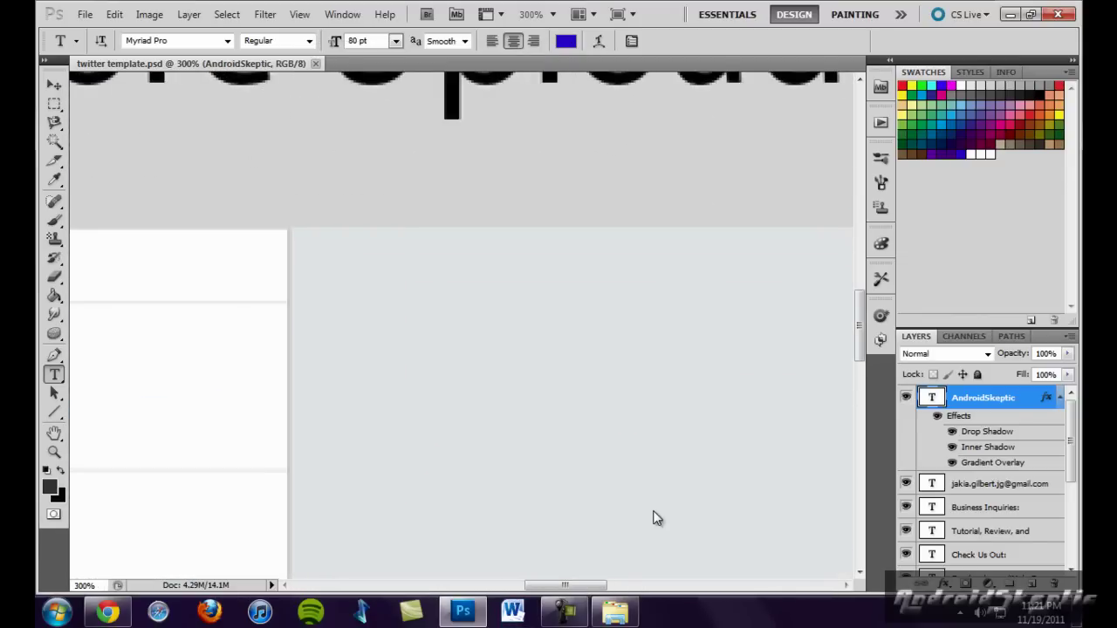
{"action": "scroll", "coordinate": [656, 518], "scroll_direction": "left", "scroll_amount": 10}
{"action": "scroll", "coordinate": [656, 518], "scroll_direction": "right", "scroll_amount": 4}
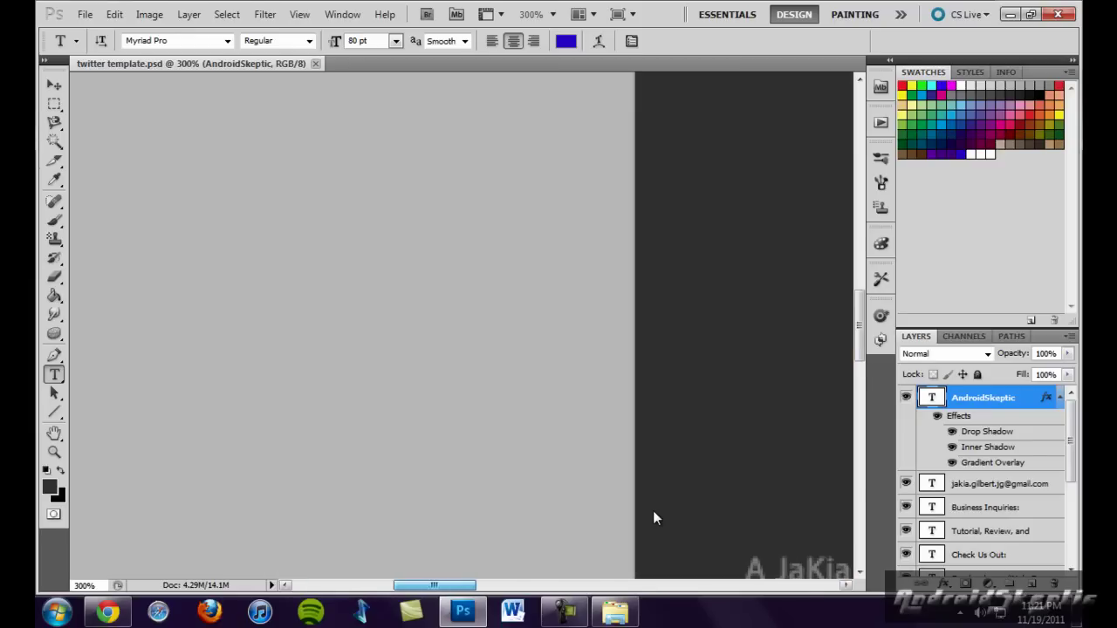
{"action": "scroll", "coordinate": [655, 513], "scroll_direction": "left", "scroll_amount": 1}
{"action": "scroll", "coordinate": [653, 509], "scroll_direction": "down", "scroll_amount": 2}
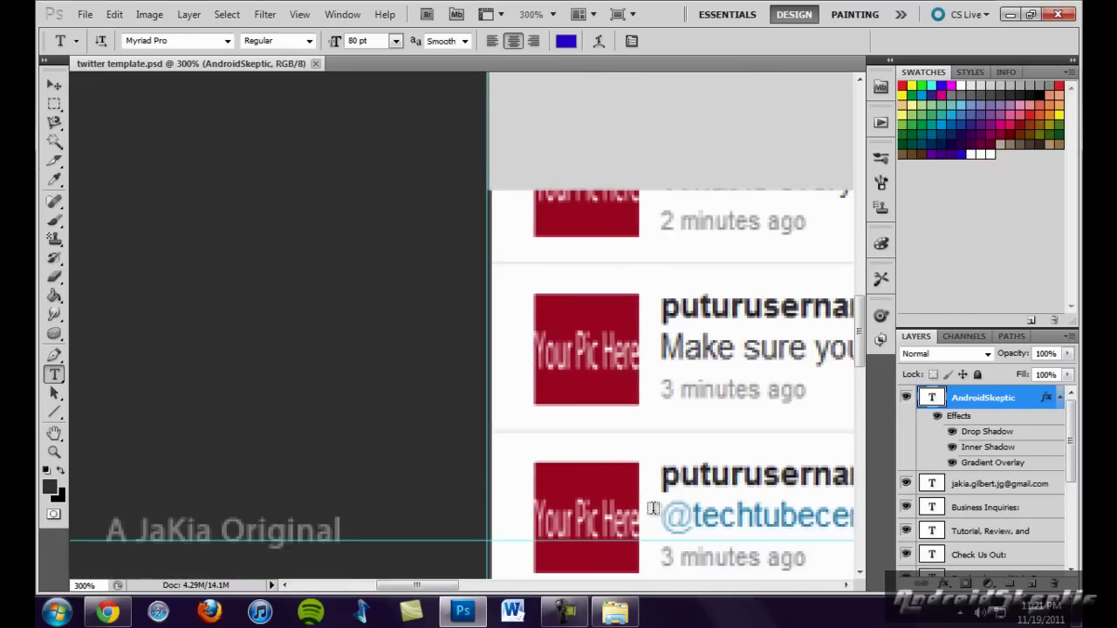
{"action": "scroll", "coordinate": [652, 509], "scroll_direction": "up", "scroll_amount": 3}
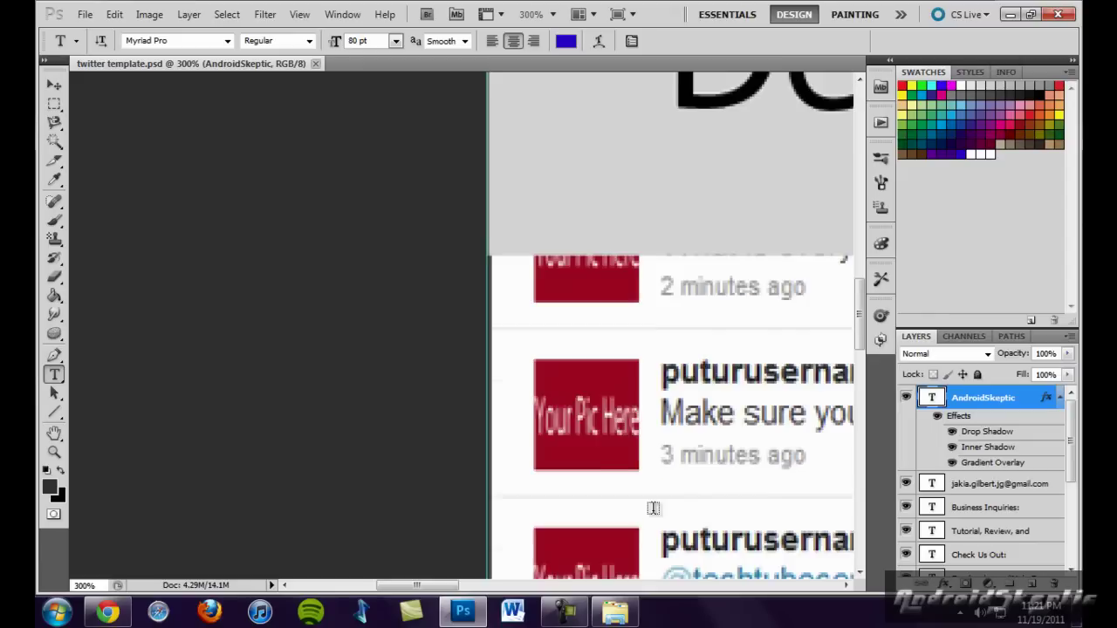
{"action": "scroll", "coordinate": [653, 509], "scroll_direction": "up", "scroll_amount": 2}
{"action": "scroll", "coordinate": [652, 509], "scroll_direction": "up", "scroll_amount": 4}
{"action": "scroll", "coordinate": [653, 509], "scroll_direction": "up", "scroll_amount": 3}
{"action": "scroll", "coordinate": [653, 509], "scroll_direction": "up", "scroll_amount": 8}
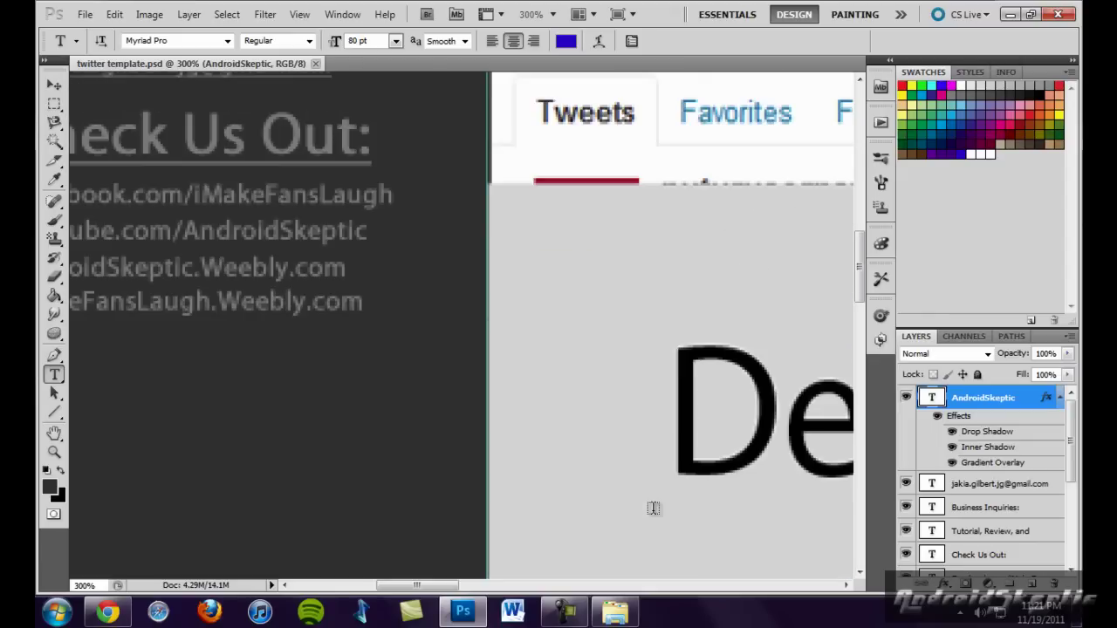
{"action": "scroll", "coordinate": [653, 509], "scroll_direction": "up", "scroll_amount": 1}
{"action": "scroll", "coordinate": [653, 509], "scroll_direction": "up", "scroll_amount": 3}
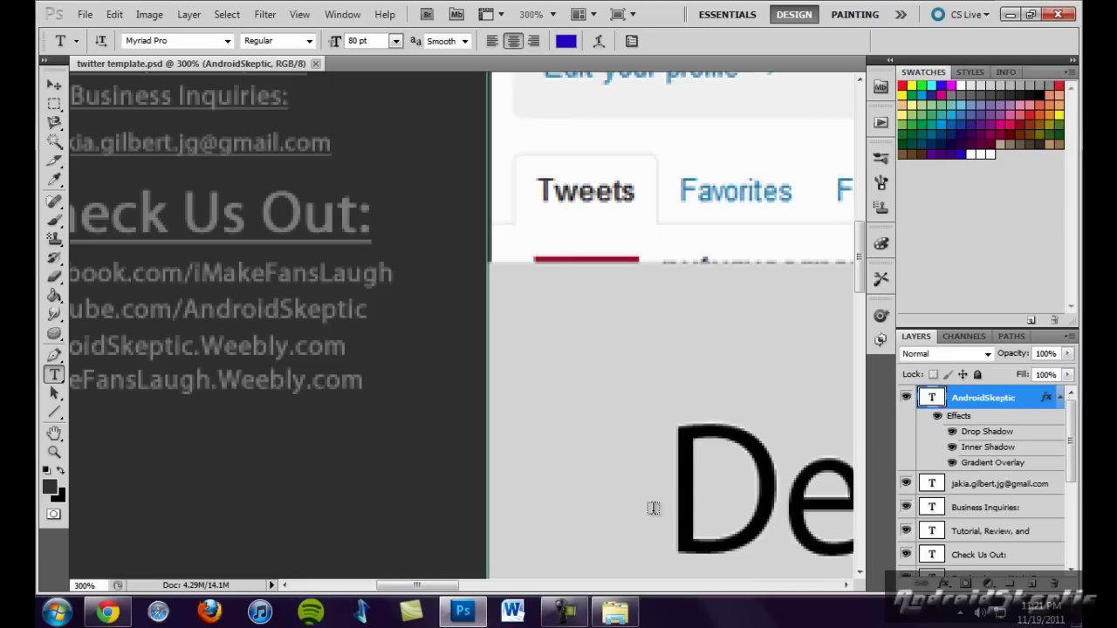
{"action": "scroll", "coordinate": [653, 508], "scroll_direction": "up", "scroll_amount": 1}
Step: Fit the whole template in the window with View > Fit on Screen
{"action": "key", "text": "alt"}
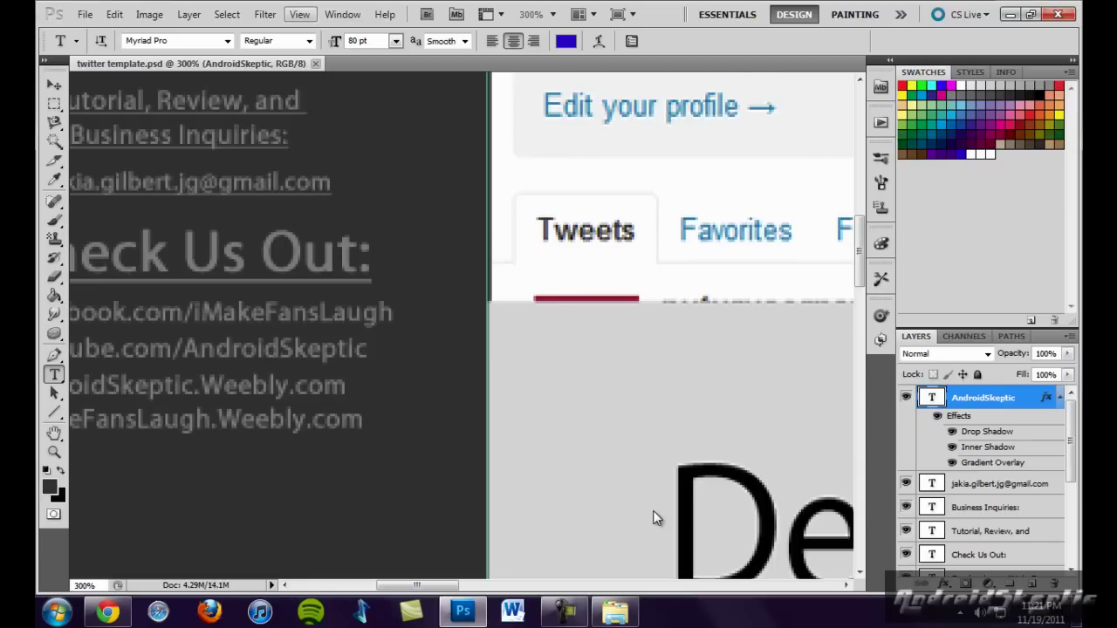
{"action": "key", "text": "Down"}
{"action": "key", "text": "Up"}
{"action": "key", "text": "Up"}
{"action": "key", "text": "Up"}
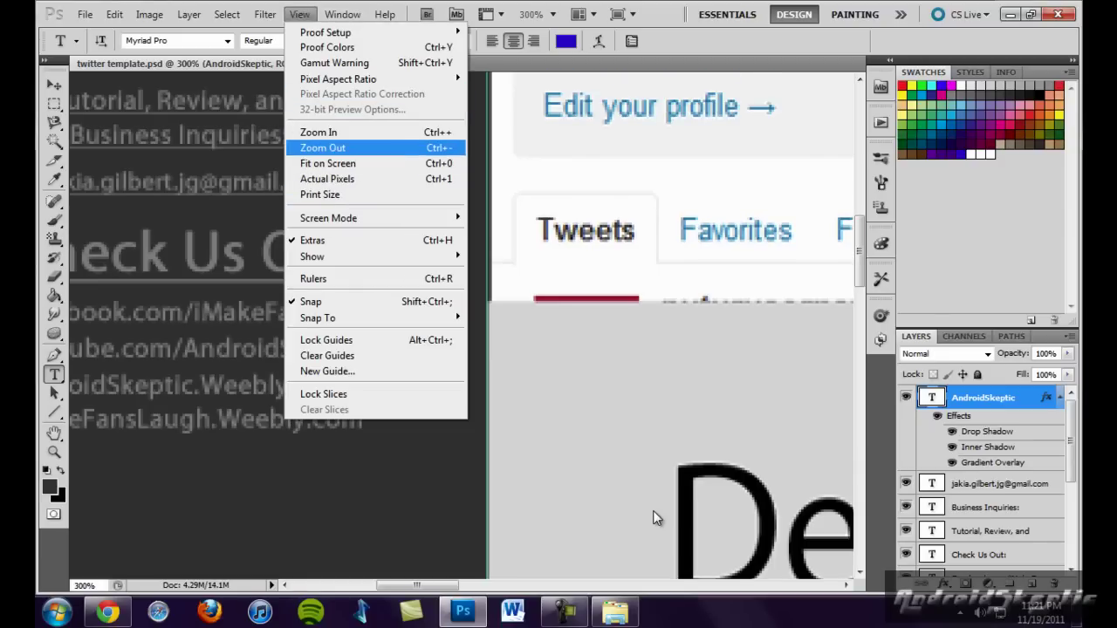
{"action": "key", "text": "Down"}
{"action": "key", "text": "Return"}
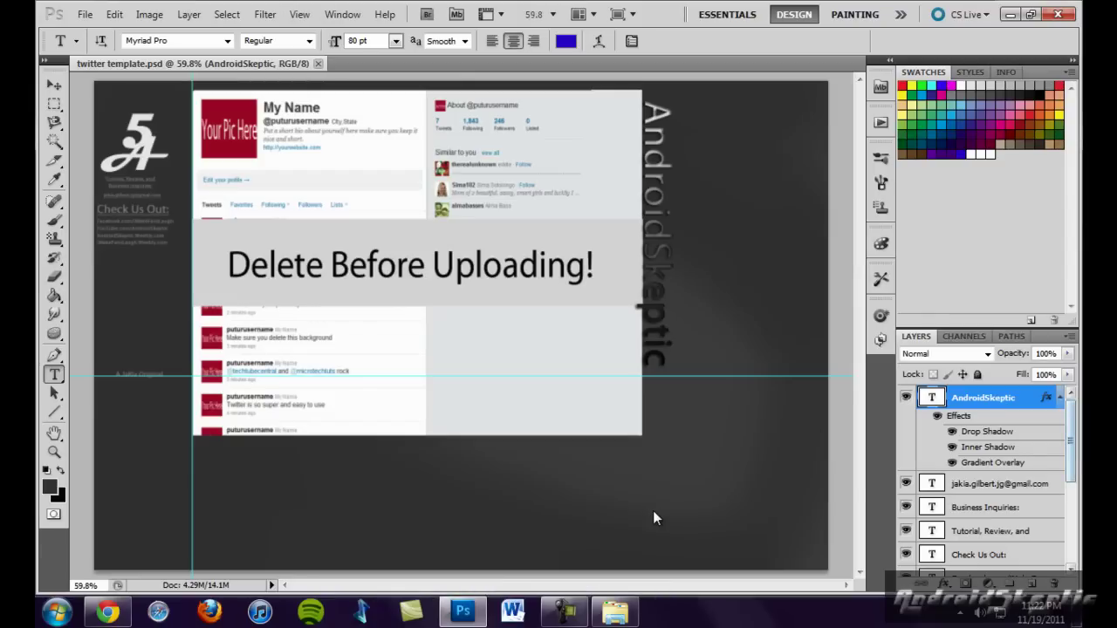
Step: Review the layers in the Layers panel and switch to the Paint Bucket Tool
{"action": "scroll", "coordinate": [656, 518], "scroll_direction": "down", "scroll_amount": 5}
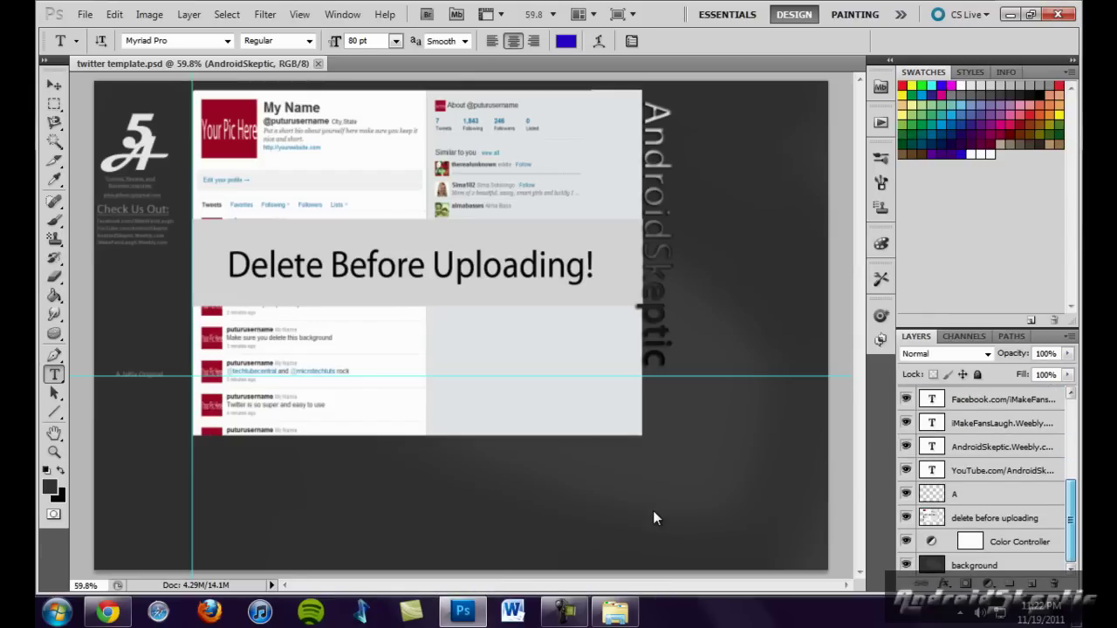
{"action": "scroll", "coordinate": [656, 519], "scroll_direction": "up", "scroll_amount": 3}
{"action": "scroll", "coordinate": [656, 518], "scroll_direction": "up", "scroll_amount": 2}
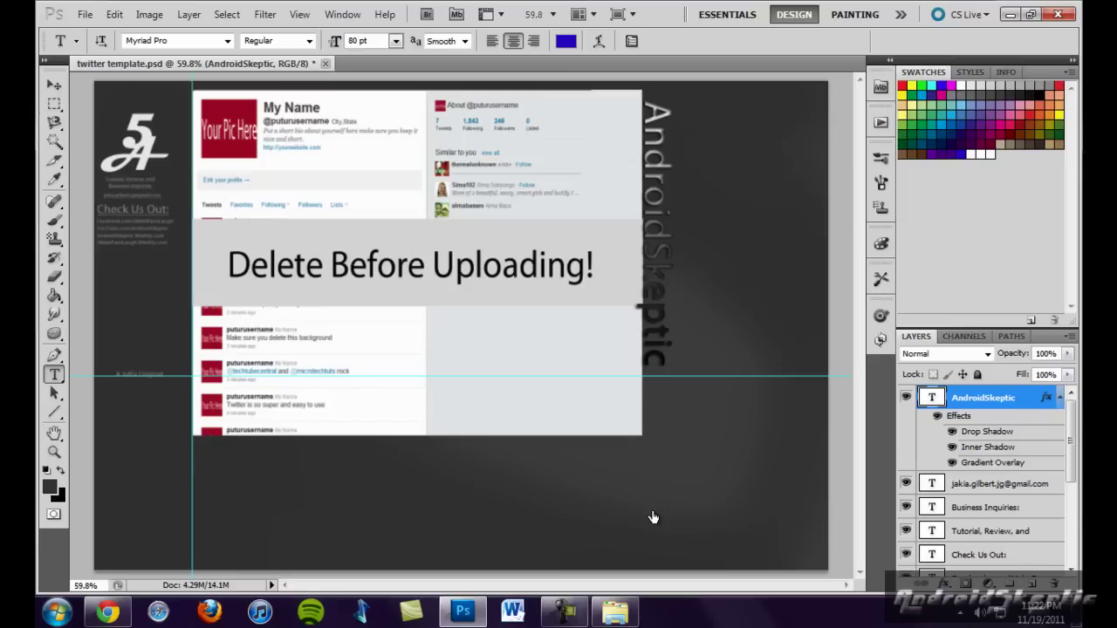
{"action": "scroll", "coordinate": [653, 518], "scroll_direction": "down", "scroll_amount": 5}
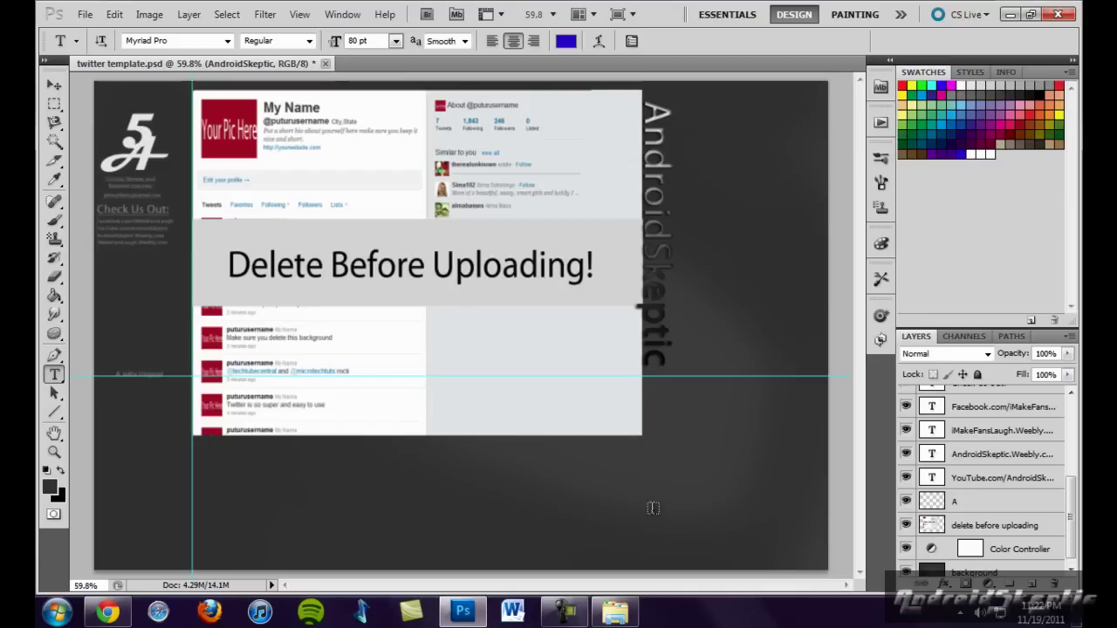
{"action": "key", "text": "g"}
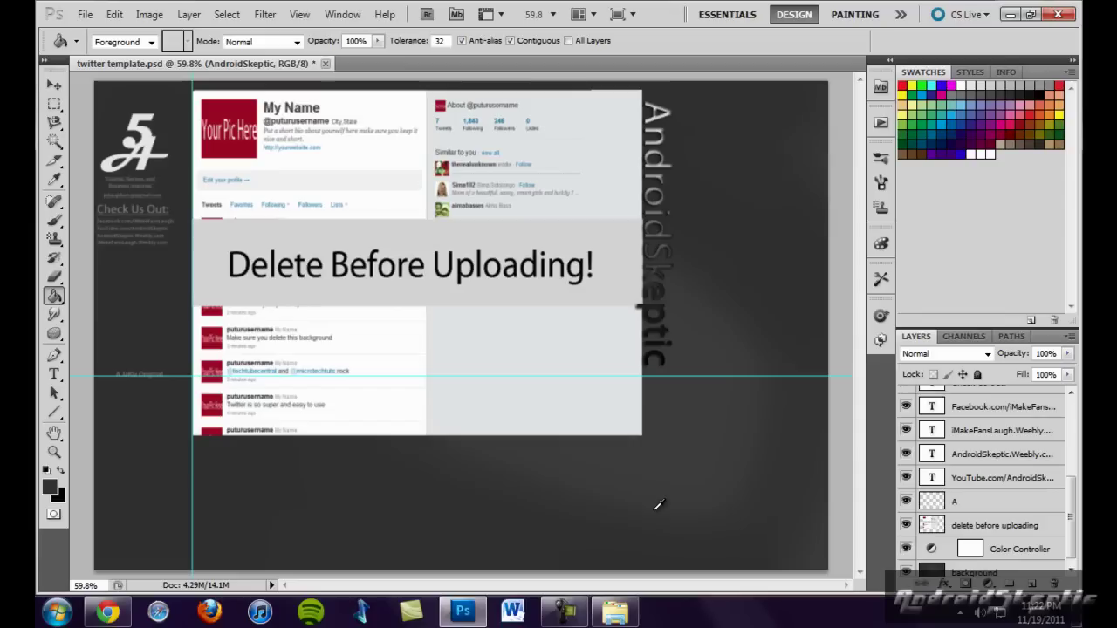
Step: Select the background layer and paint-bucket fill it with red, then blue
{"action": "left_click", "coordinate": [655, 515]}
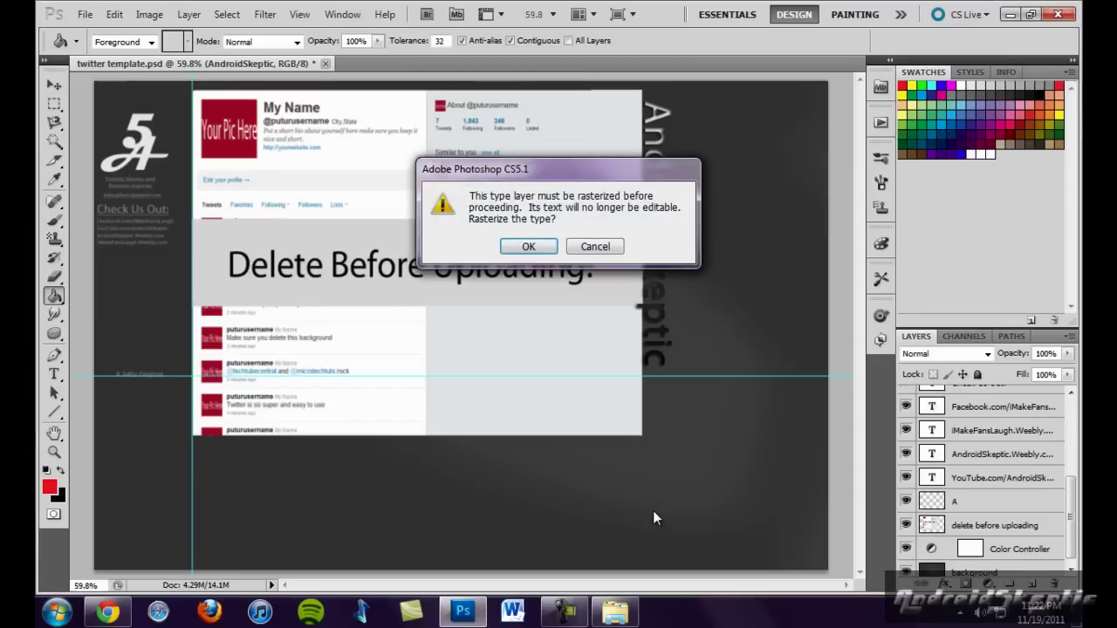
{"action": "key", "text": "Escape"}
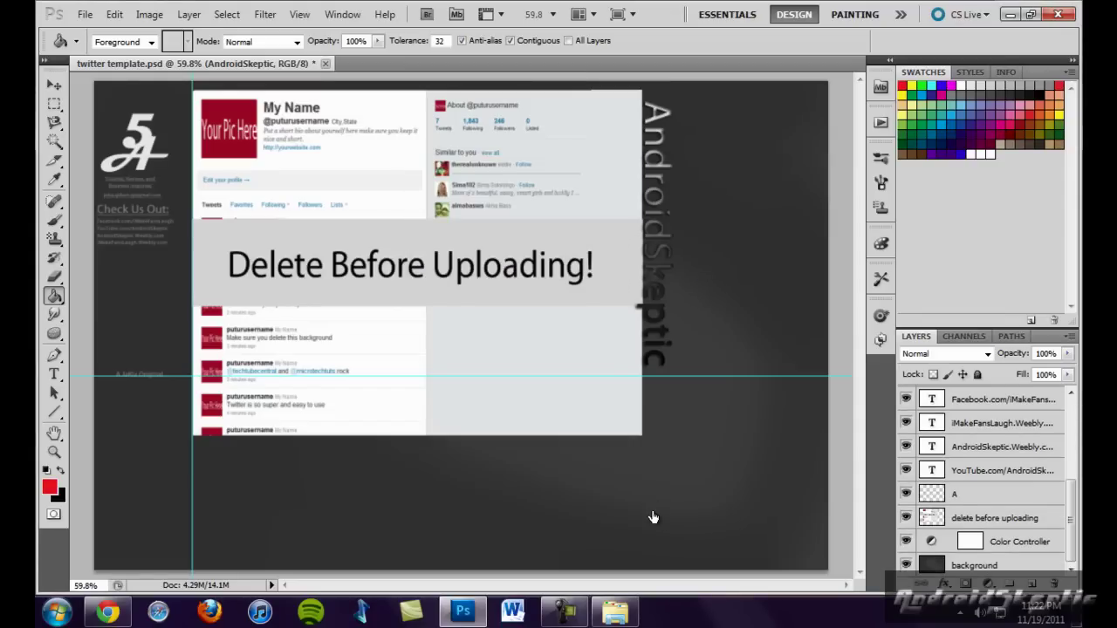
{"action": "key", "text": "alt+comma"}
{"action": "left_click", "coordinate": [648, 506]}
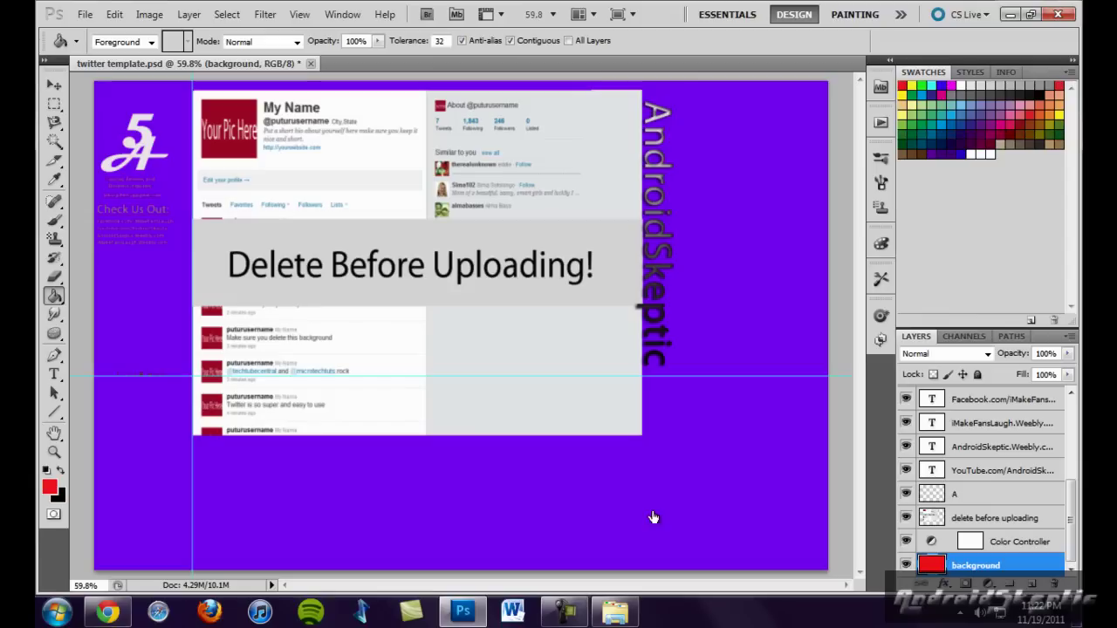
{"action": "left_click", "coordinate": [647, 506], "text": "alt"}
{"action": "left_click", "coordinate": [648, 507]}
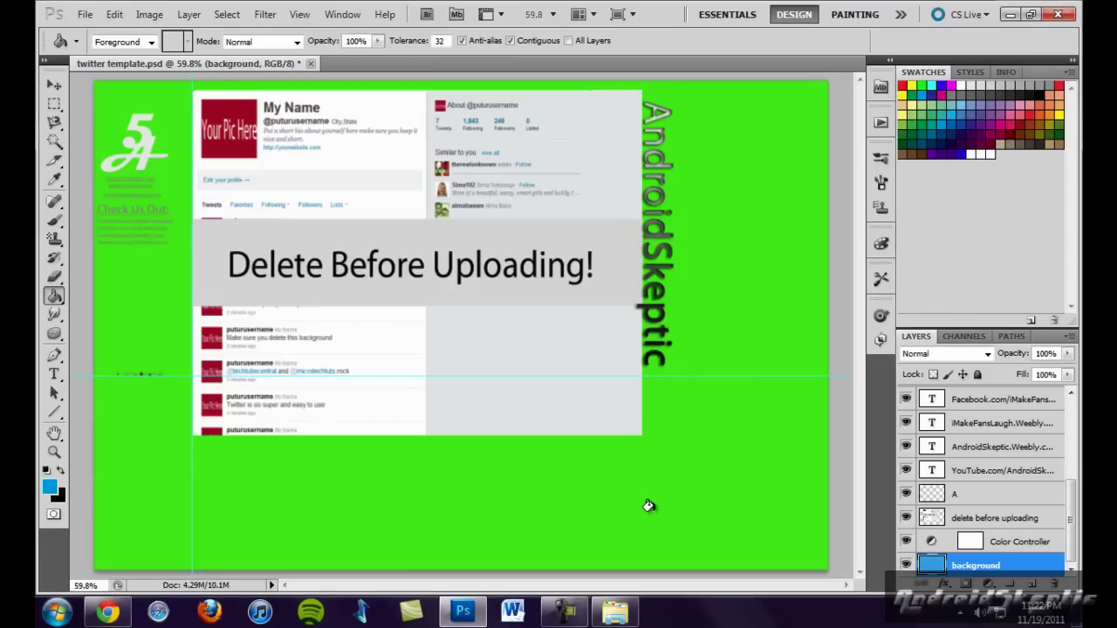
Step: Recolour the background purple, pick pink, then quit Photoshop without saving
{"action": "left_click", "coordinate": [648, 506], "text": "alt"}
{"action": "left_click", "coordinate": [648, 506]}
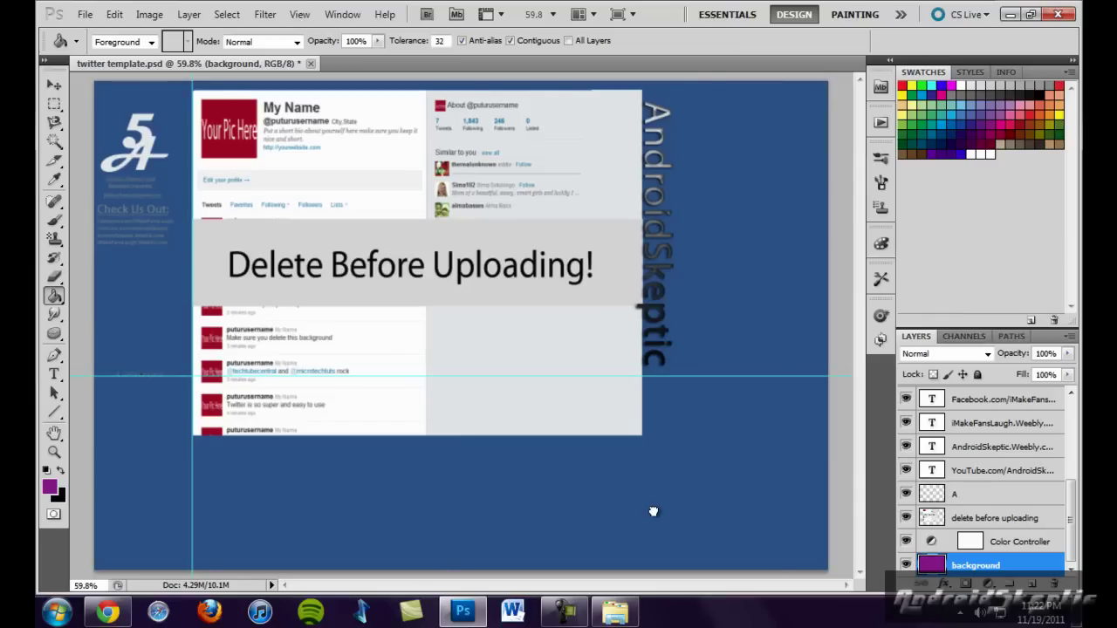
{"action": "left_click", "coordinate": [651, 510], "text": "alt"}
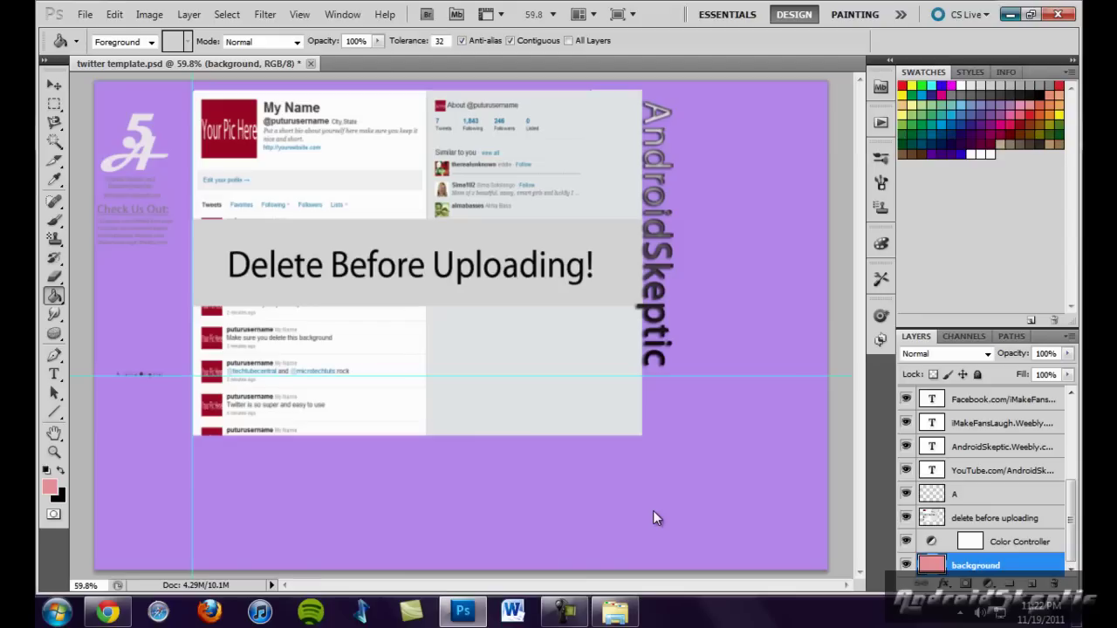
{"action": "key", "text": "ctrl+q"}
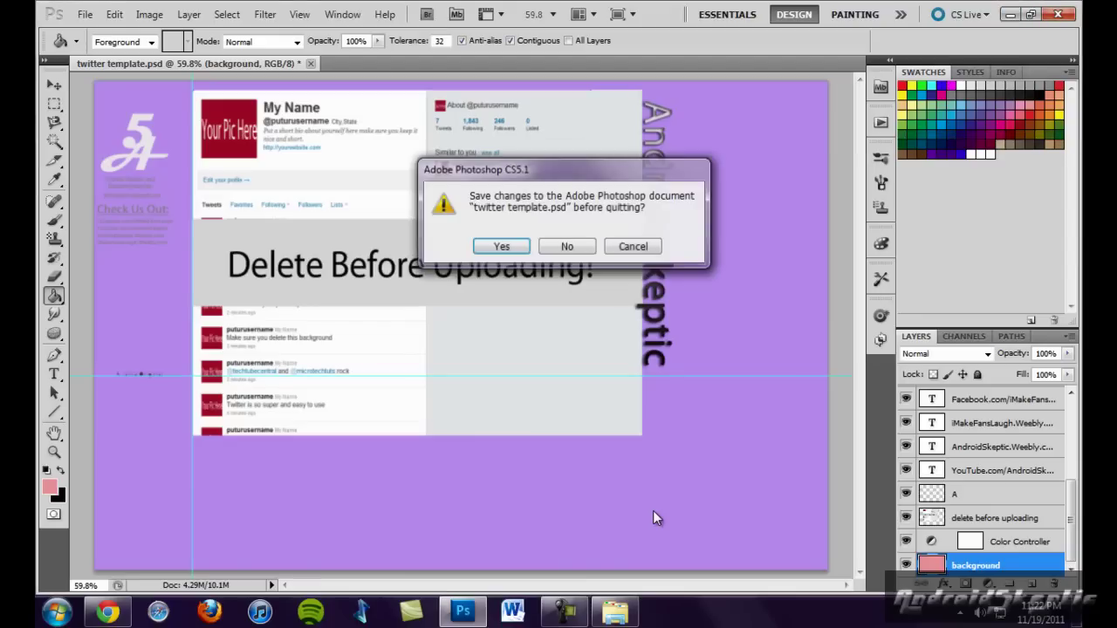
{"action": "key", "text": "n"}
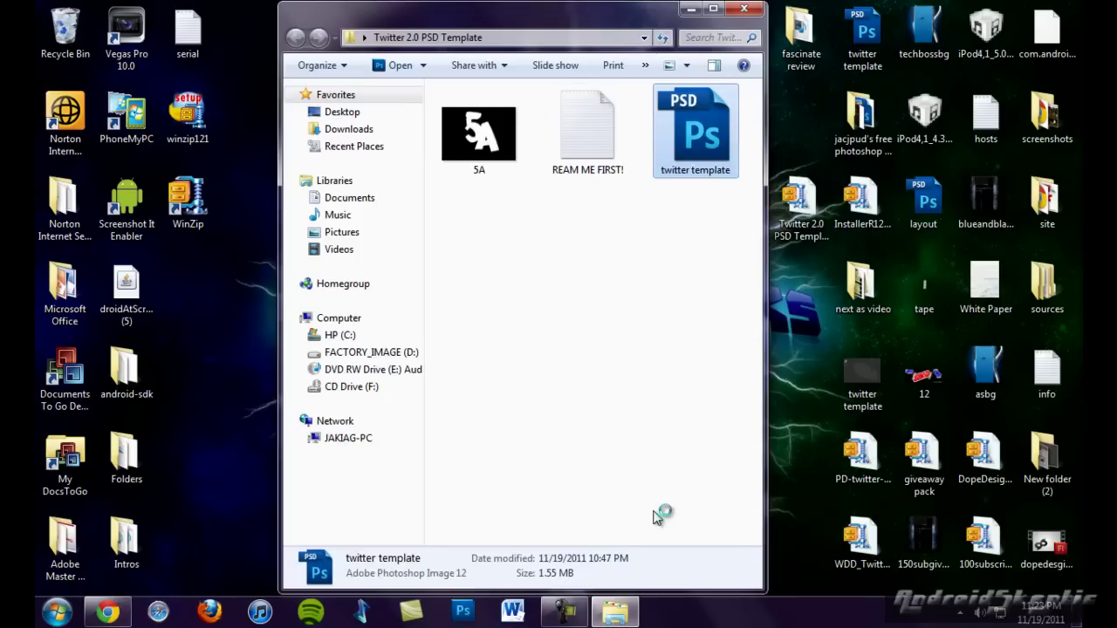
Step: Close the Twitter 2.0 PSD Template folder and return to Chrome's Twitter home timeline
{"action": "key", "text": "Left"}
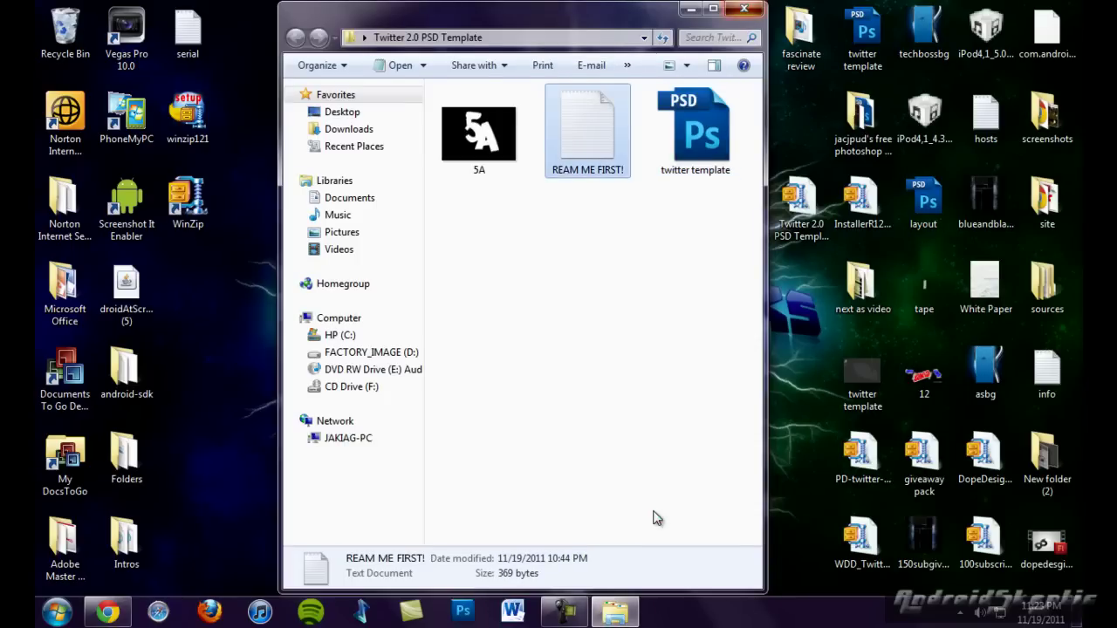
{"action": "key", "text": "alt+F4"}
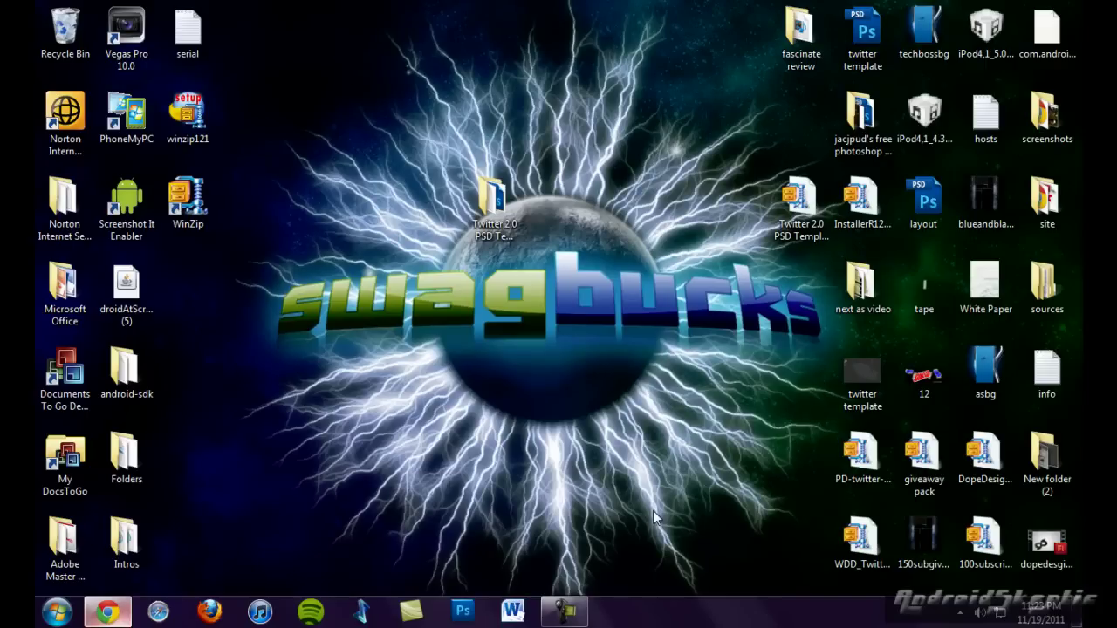
{"action": "key", "text": "alt+Tab"}
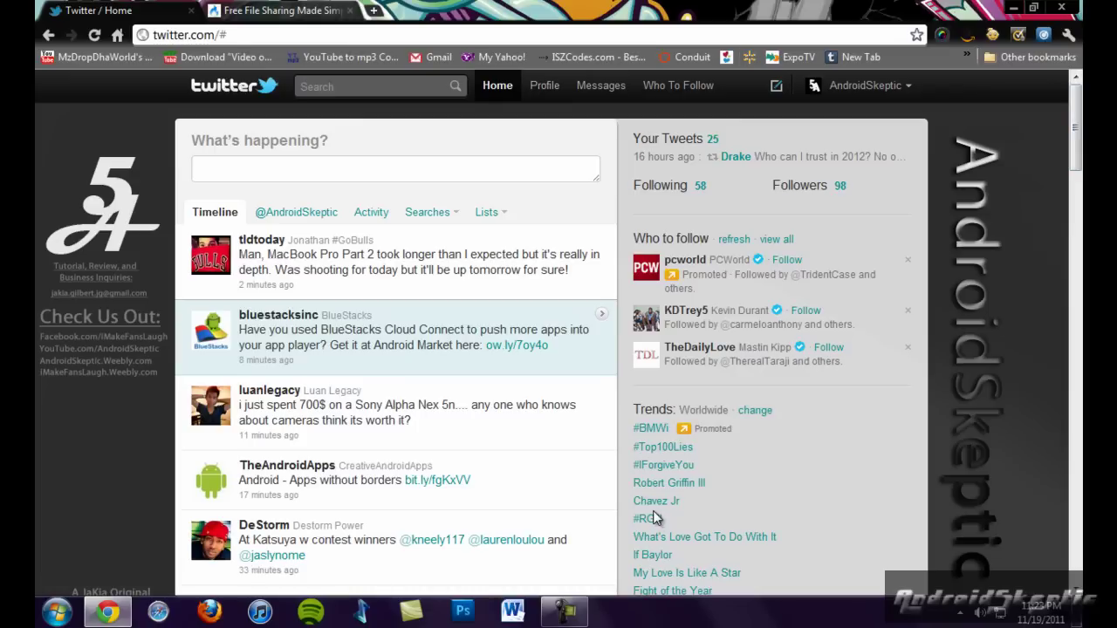
{"action": "key", "text": "ctrl+Tab"}
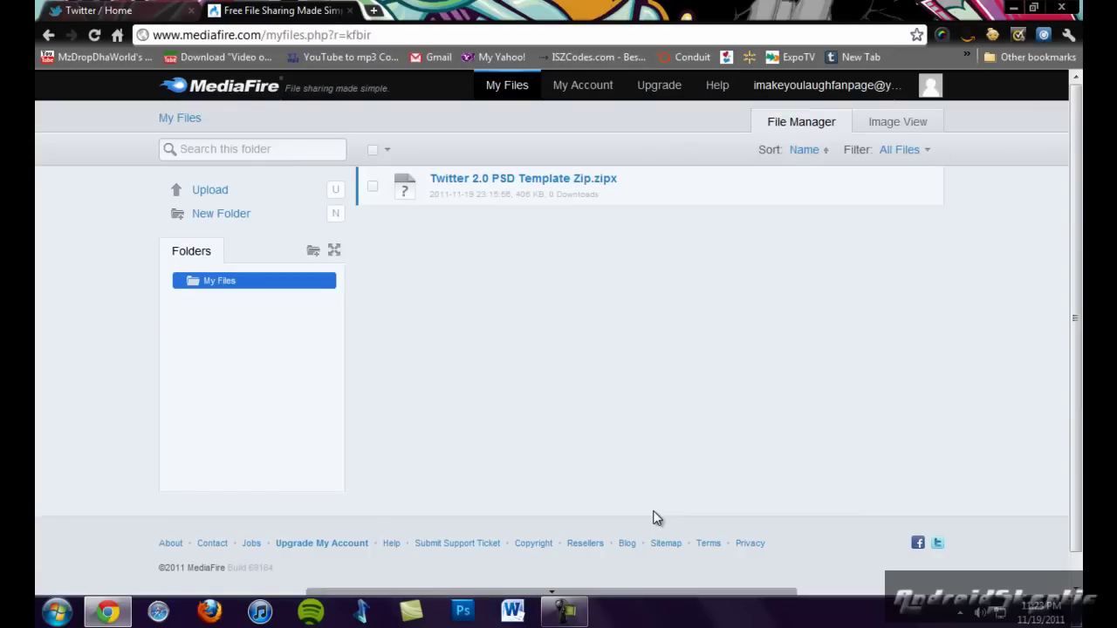
{"action": "key", "text": "ctrl+Tab"}
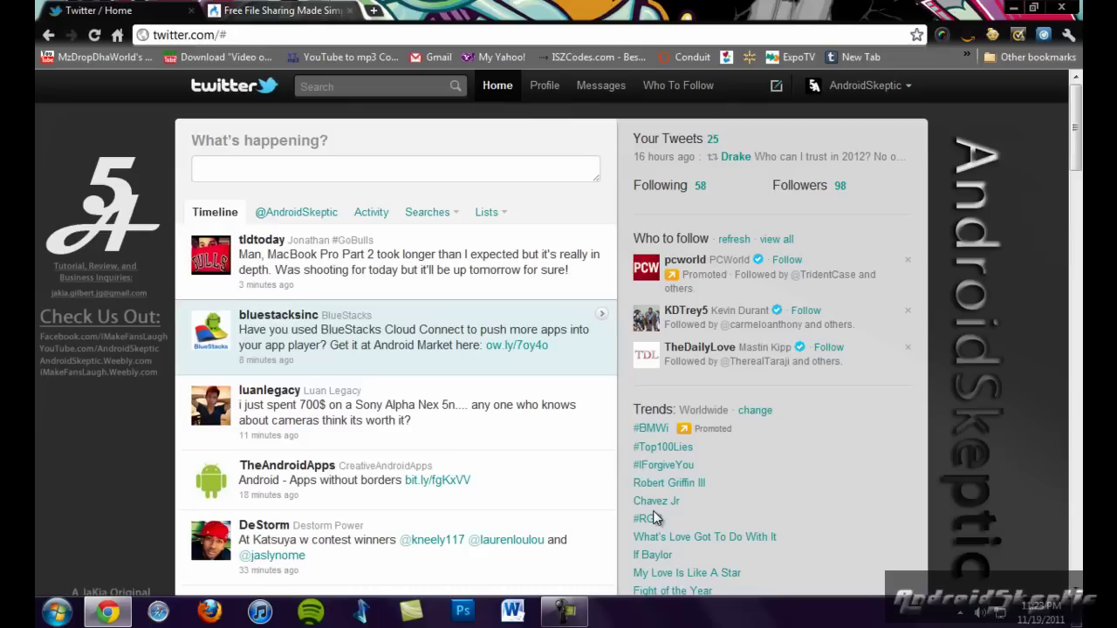